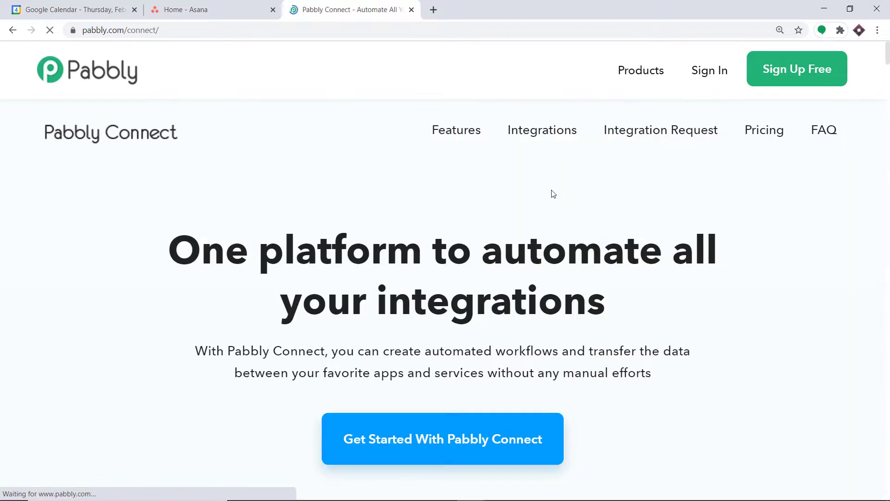
Go to the Pabbly sign-in page from the Pabbly Connect homepage.
{"action": "left_click", "coordinate": [712, 75]}
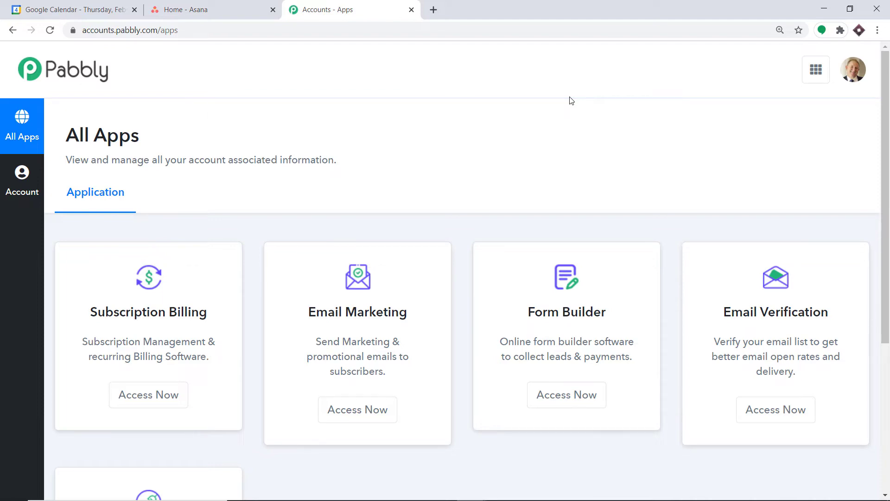
Open the Connect app from All Apps and start a new workflow.
{"action": "scroll", "coordinate": [571, 100], "scroll_direction": "down", "scroll_amount": 5}
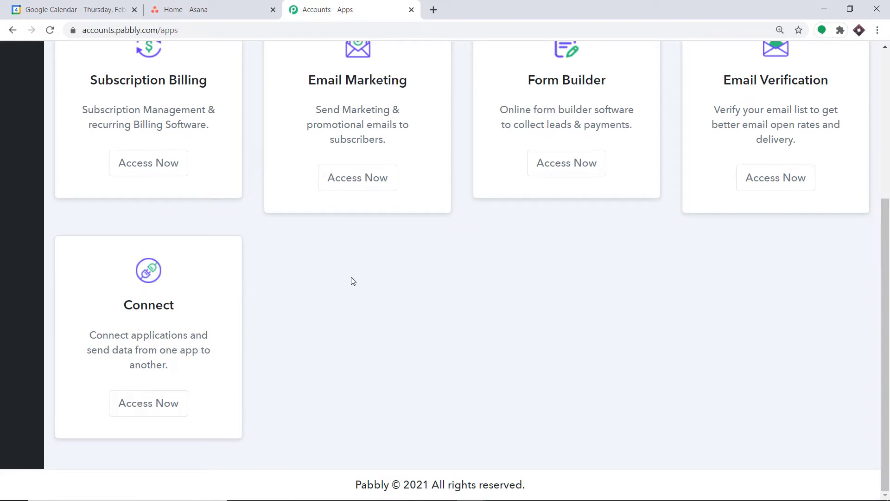
{"action": "left_click", "coordinate": [148, 404]}
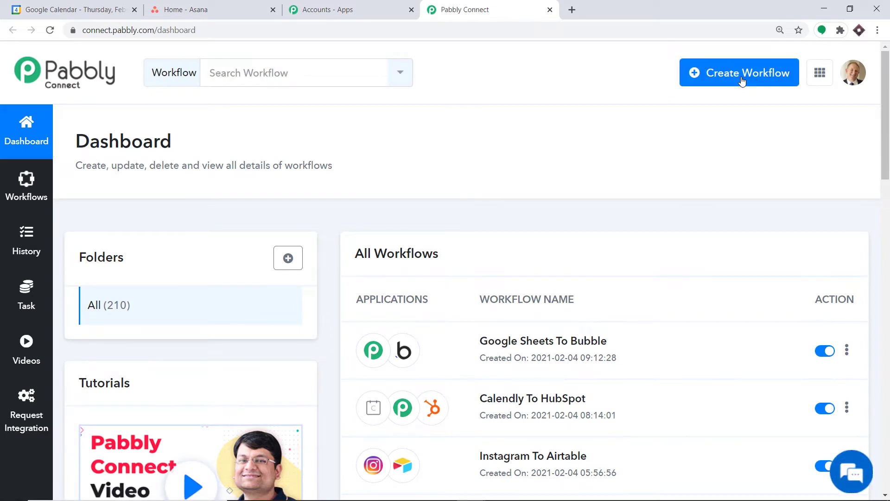
{"action": "left_click", "coordinate": [741, 81]}
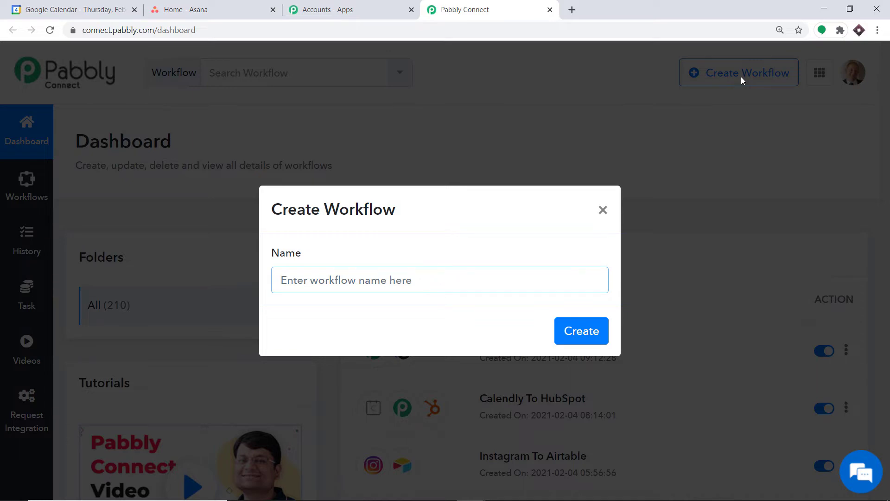
Create a workflow named 'Google Calendar To Asana'.
{"action": "type", "text": "Google"}
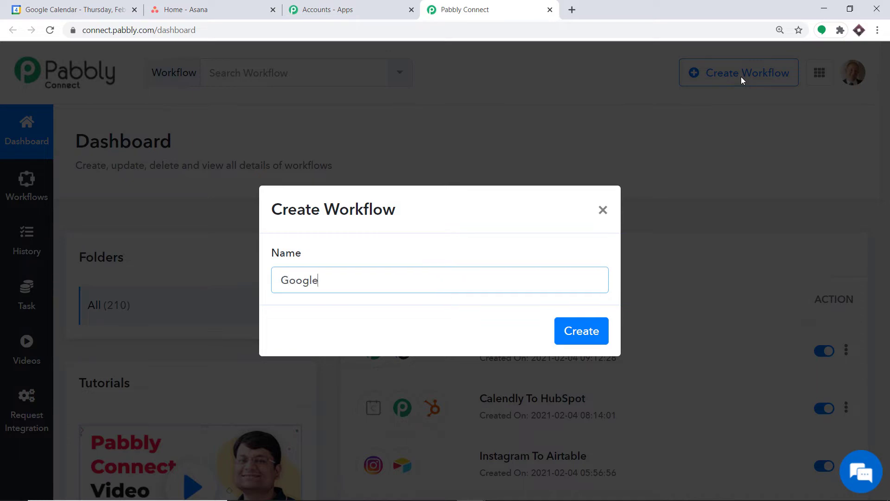
{"action": "type", "text": " Calendar To Asana"}
{"action": "left_click", "coordinate": [582, 329]}
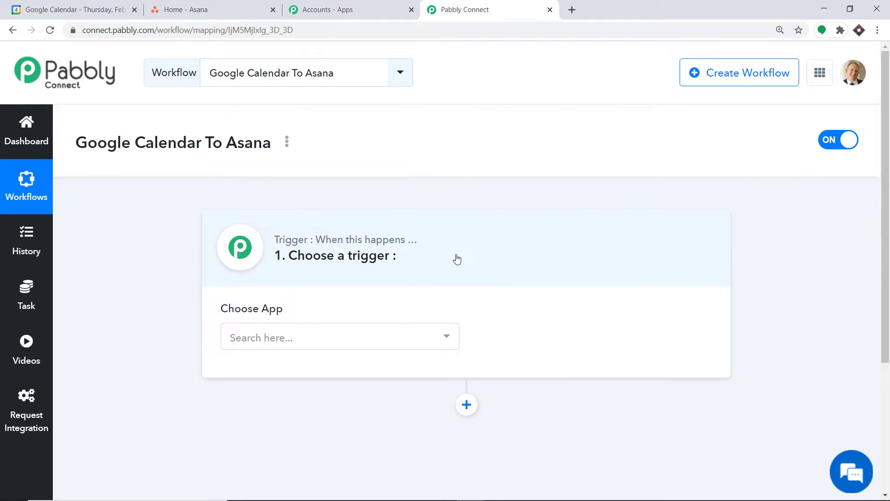
{"action": "left_click", "coordinate": [306, 334]}
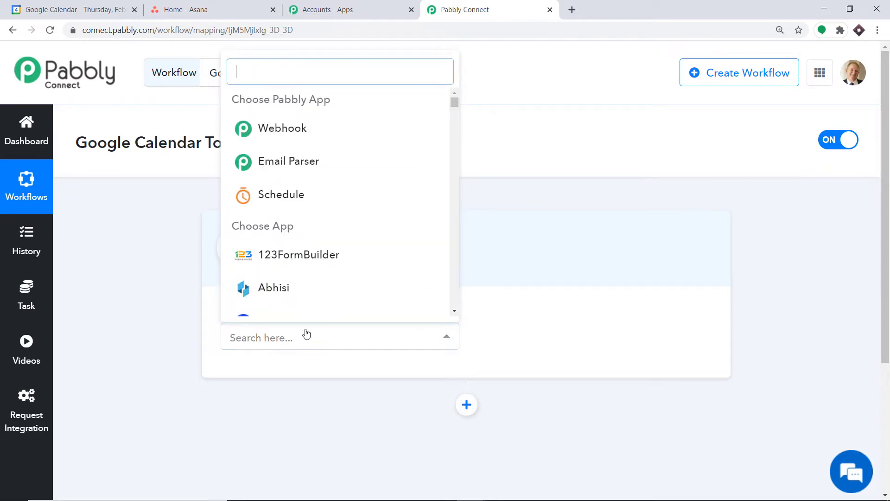
Set the trigger app to Google Calendar with the New Event trigger event.
{"action": "type", "text": "google"}
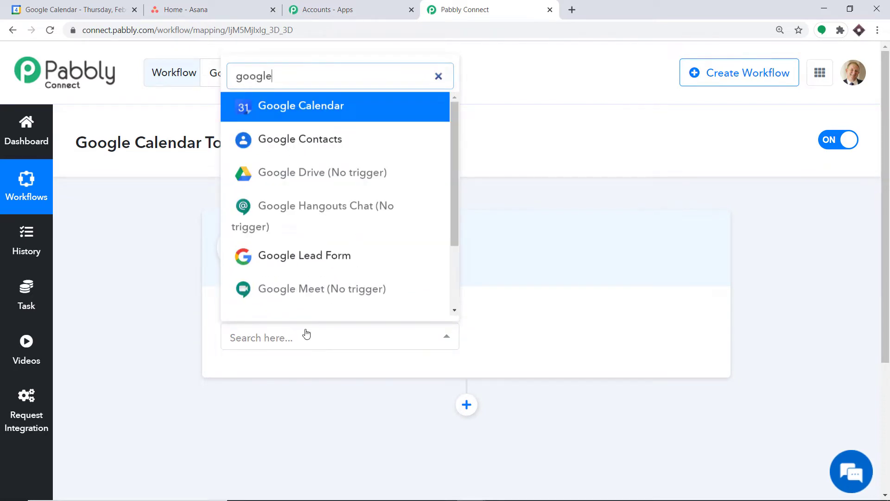
{"action": "left_click", "coordinate": [319, 115]}
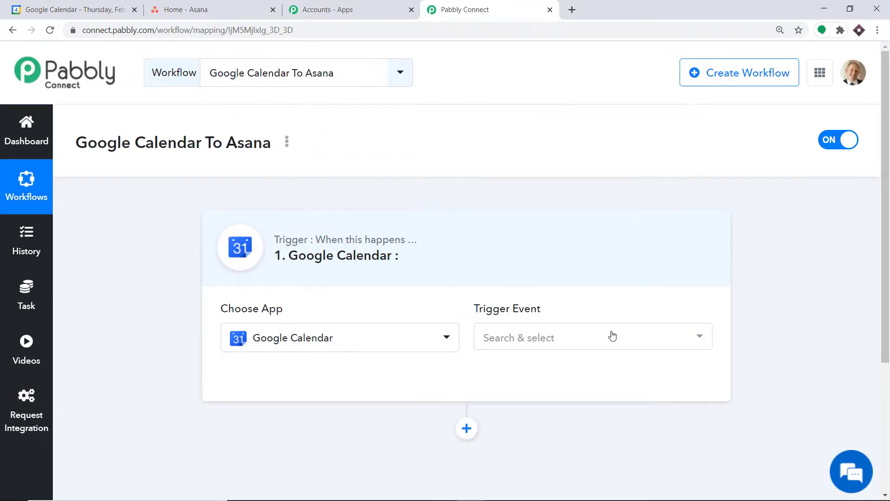
{"action": "left_click", "coordinate": [606, 337]}
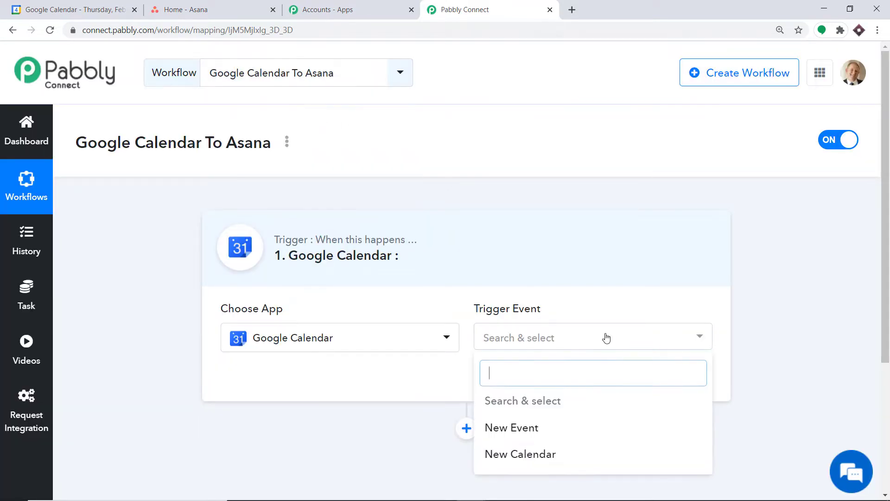
{"action": "left_click", "coordinate": [511, 428]}
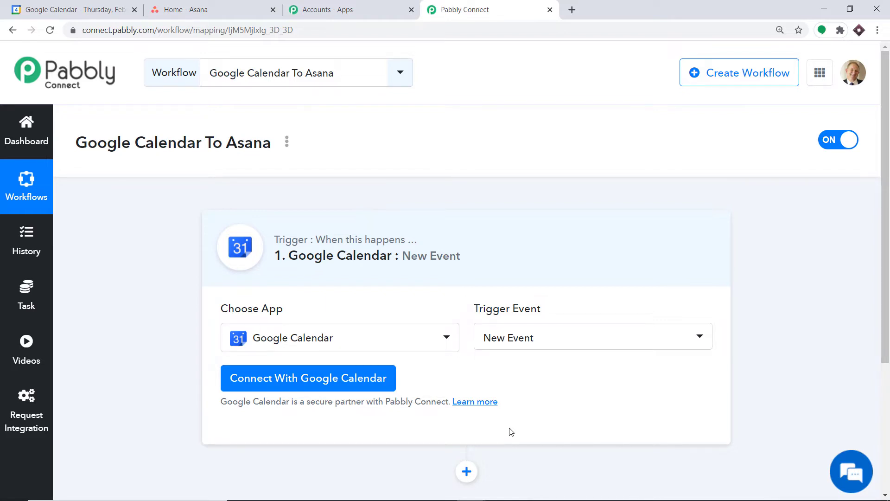
{"action": "left_click", "coordinate": [546, 336]}
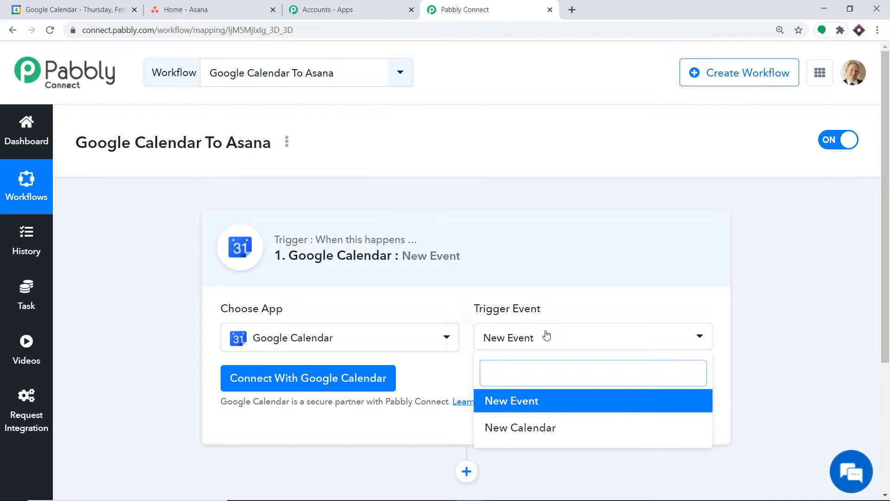
{"action": "left_click", "coordinate": [503, 411]}
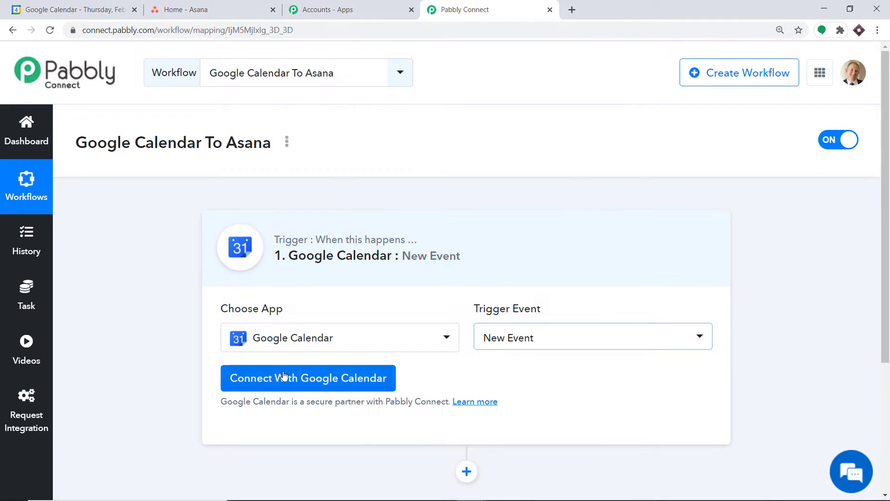
{"action": "left_click", "coordinate": [283, 377]}
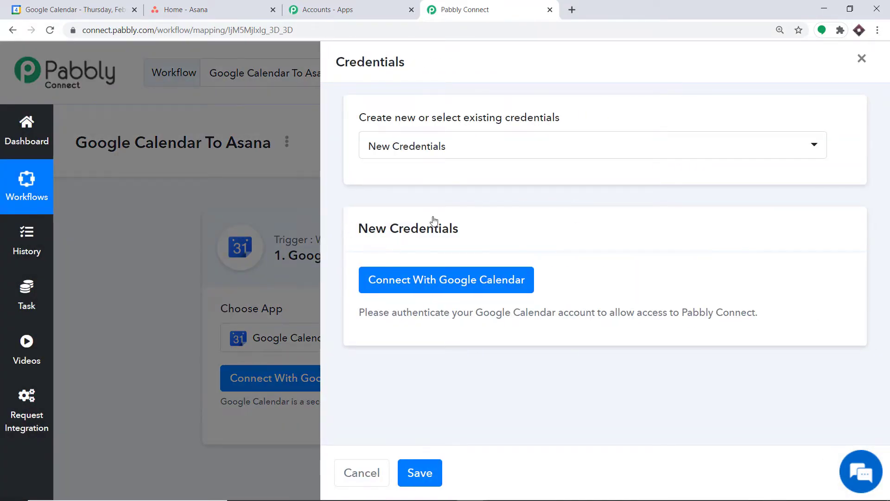
Sign in with the Google account, allow calendar access, and dismiss the success message.
{"action": "left_click", "coordinate": [414, 288]}
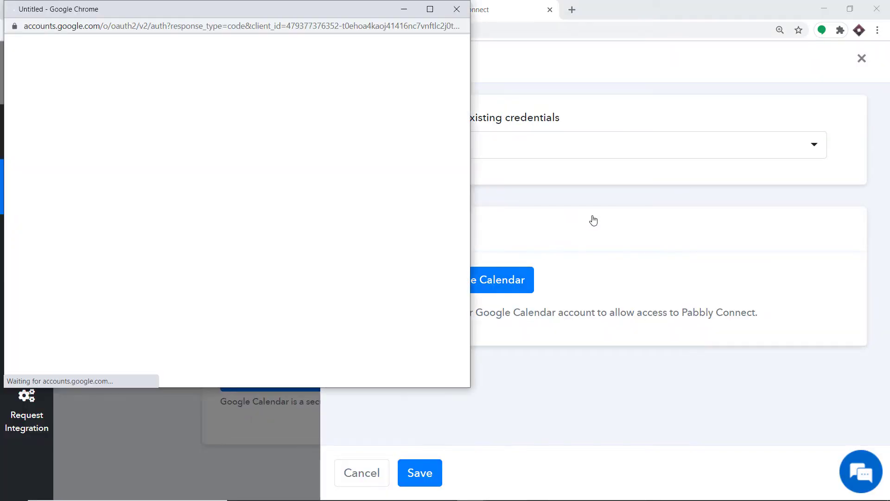
{"action": "left_click_drag", "start_coordinate": [240, 13], "coordinate": [539, 54]}
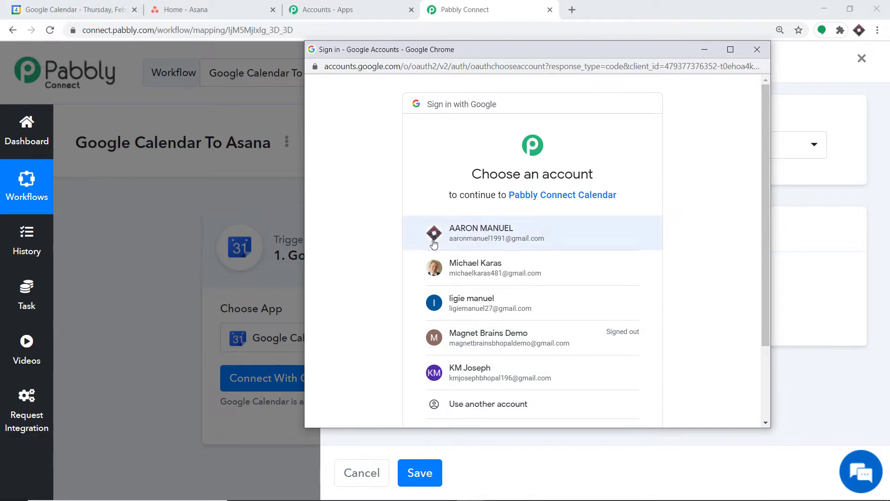
{"action": "left_click", "coordinate": [485, 239]}
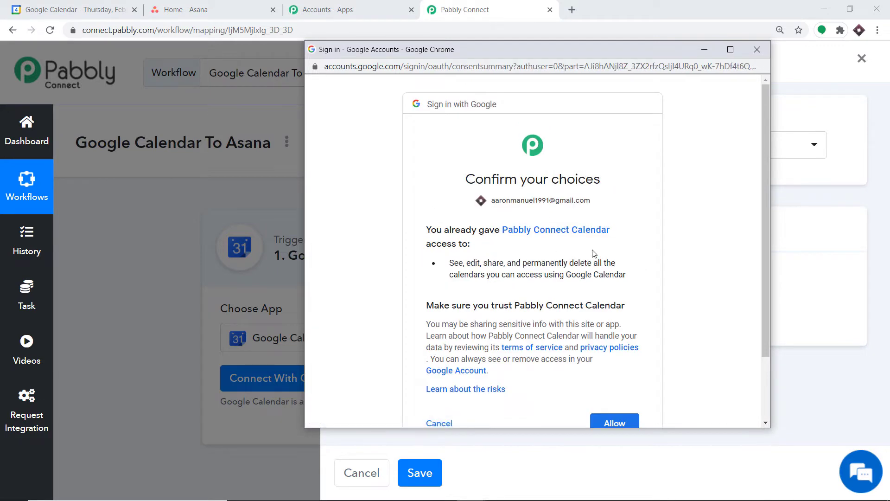
{"action": "scroll", "coordinate": [594, 254], "scroll_direction": "down", "scroll_amount": 3}
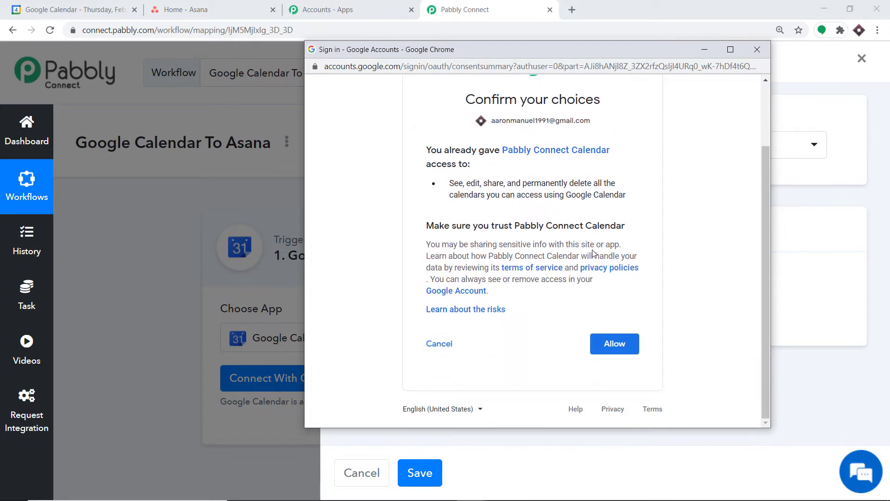
{"action": "left_click", "coordinate": [616, 350]}
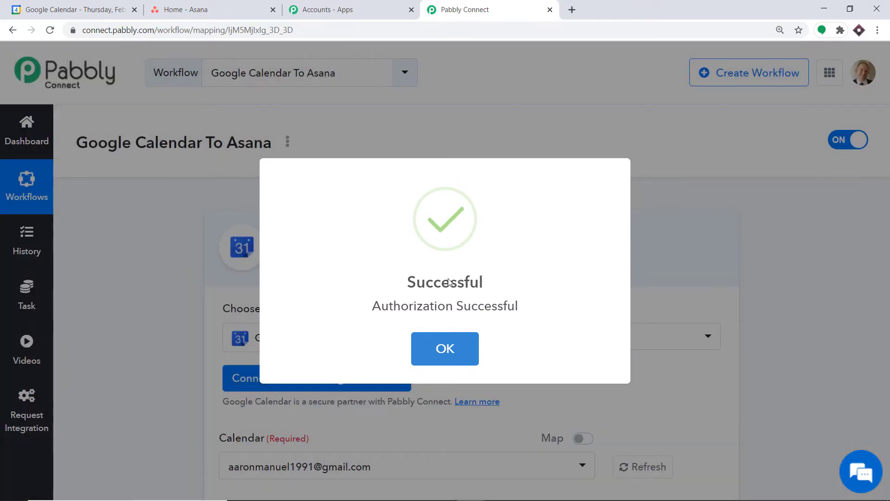
{"action": "left_click", "coordinate": [445, 348]}
Check the calendars listed in the trigger's Calendar dropdown, then switch to Google Calendar.
{"action": "scroll", "coordinate": [541, 272], "scroll_direction": "down", "scroll_amount": 4}
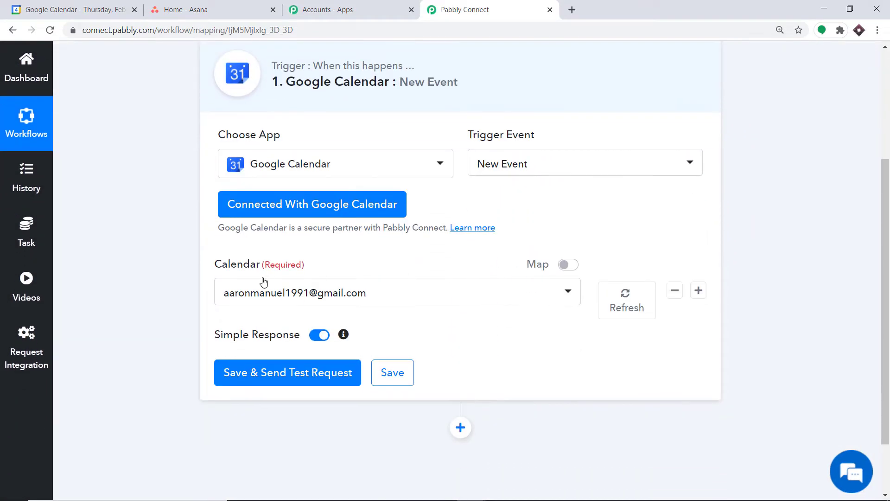
{"action": "left_click", "coordinate": [272, 296]}
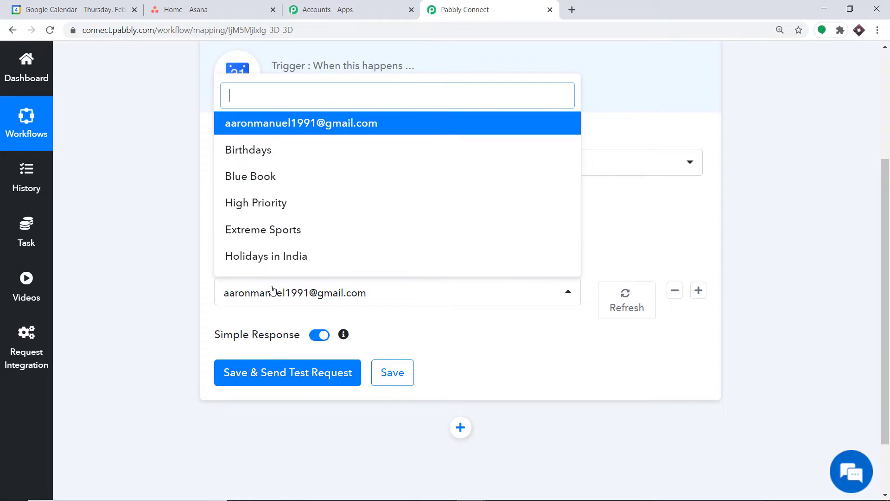
{"action": "left_click", "coordinate": [278, 291]}
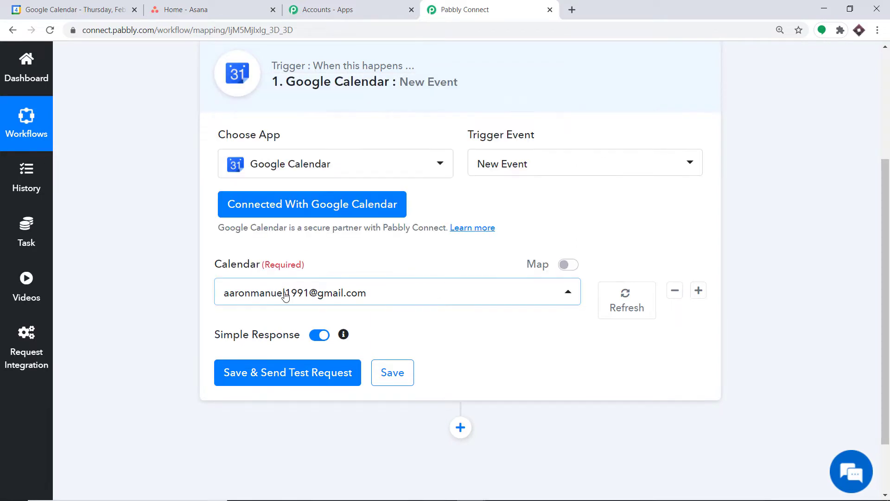
{"action": "scroll", "coordinate": [283, 297], "scroll_direction": "down", "scroll_amount": 2}
{"action": "left_click", "coordinate": [312, 218]}
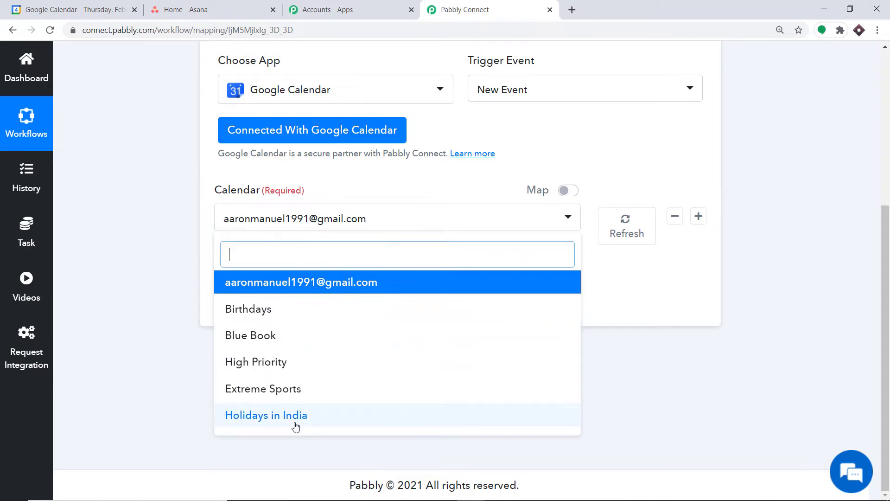
{"action": "left_click", "coordinate": [90, 11]}
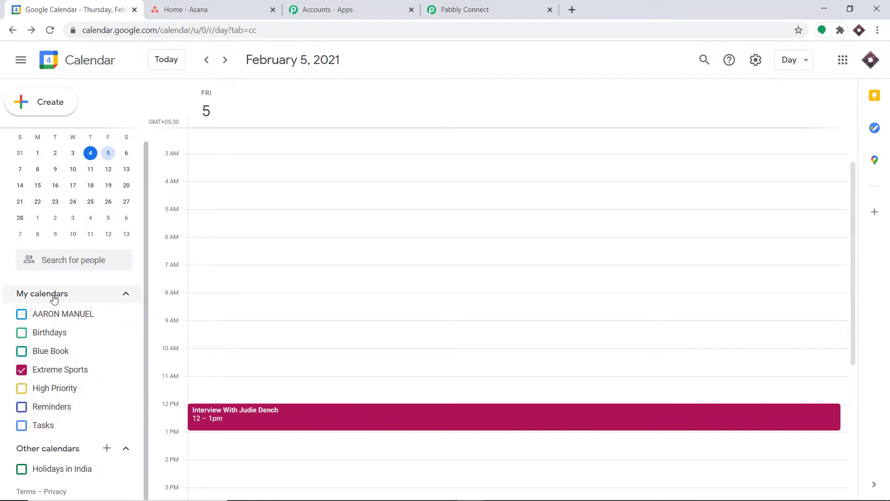
Create a new Google calendar named 'Events' and return to Pabbly Connect.
{"action": "left_click", "coordinate": [107, 450]}
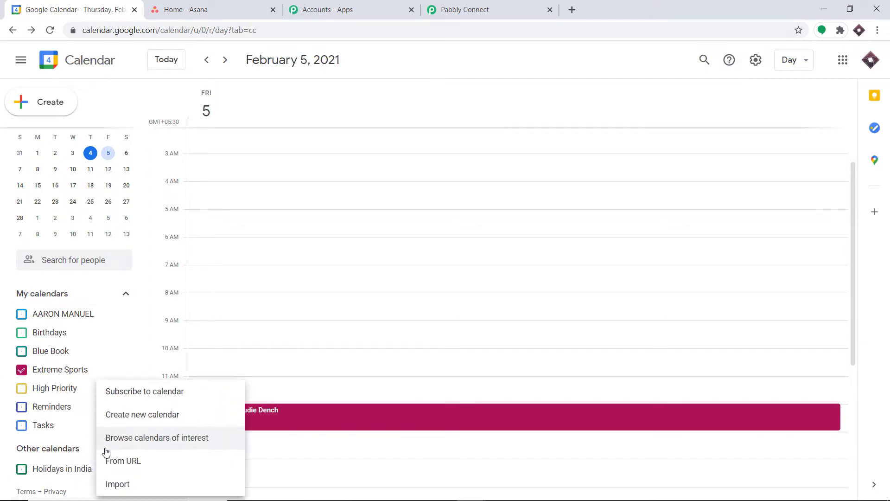
{"action": "left_click", "coordinate": [133, 415]}
{"action": "left_click", "coordinate": [312, 134]}
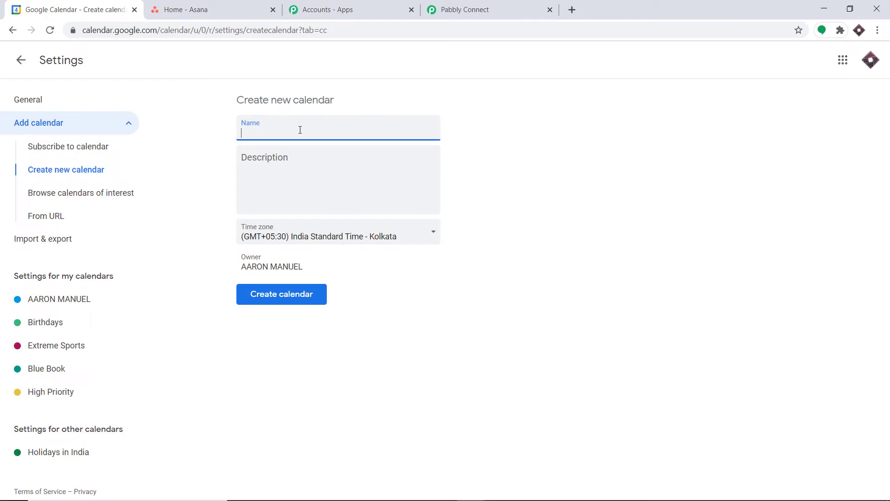
{"action": "type", "text": "Events"}
{"action": "left_click", "coordinate": [279, 301]}
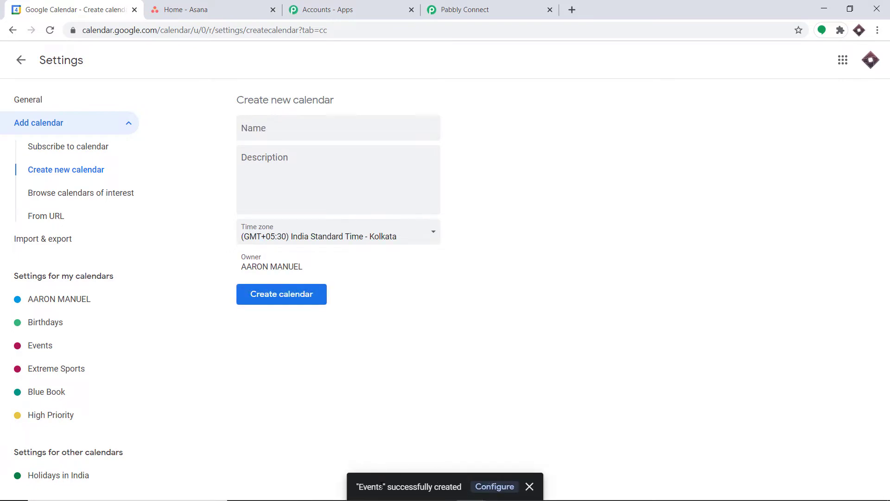
{"action": "left_click", "coordinate": [444, 7]}
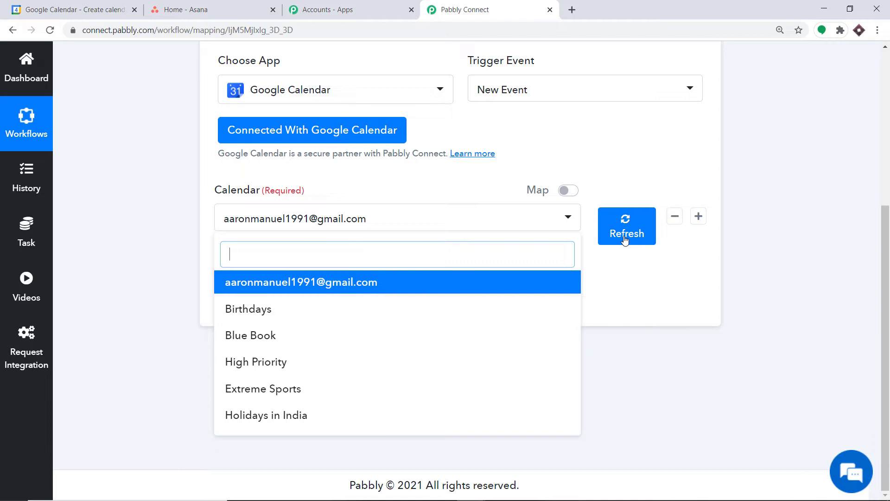
Refresh the calendar list and set the trigger's Calendar field to Events.
{"action": "left_click", "coordinate": [625, 239]}
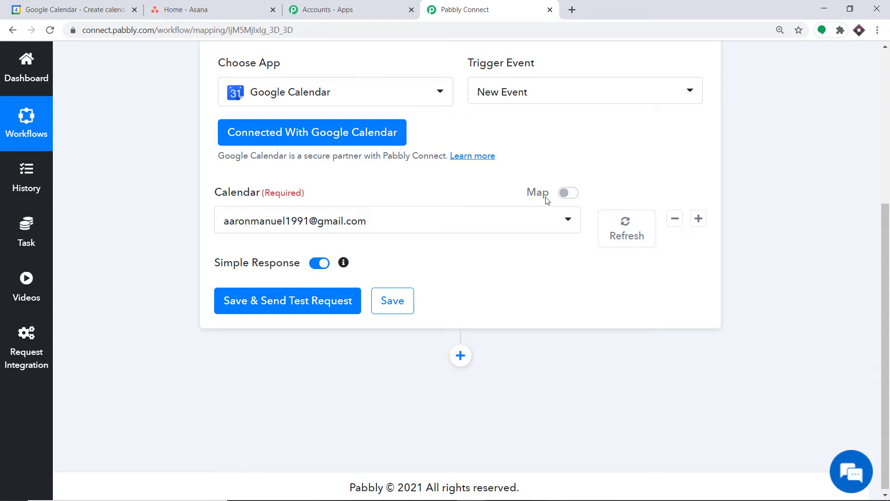
{"action": "left_click", "coordinate": [459, 225]}
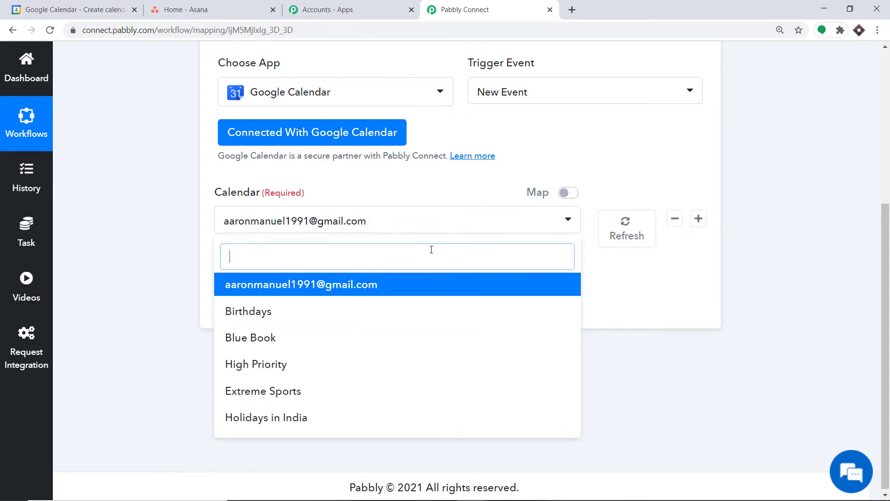
{"action": "left_click", "coordinate": [625, 226]}
{"action": "left_click", "coordinate": [372, 226]}
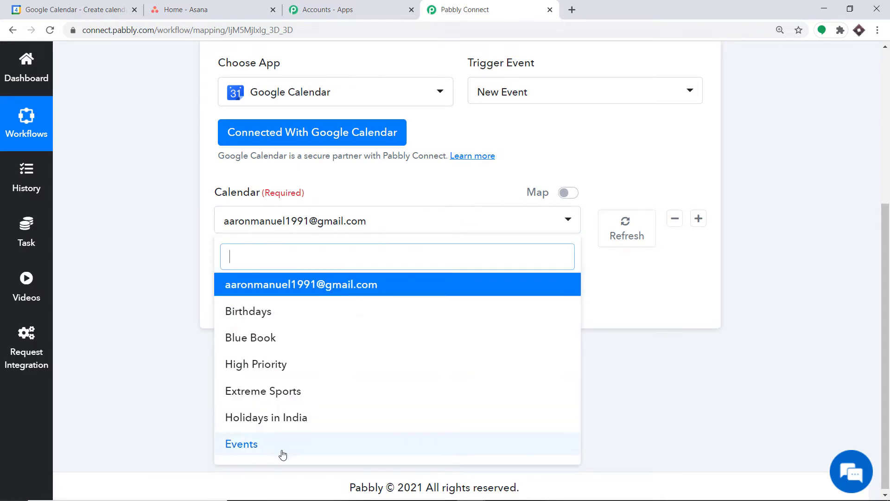
{"action": "left_click", "coordinate": [258, 448]}
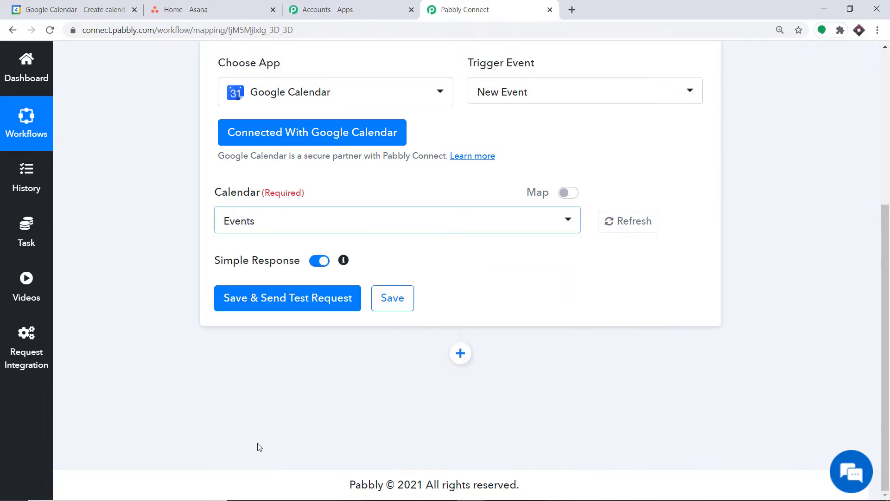
{"action": "left_click", "coordinate": [29, 3]}
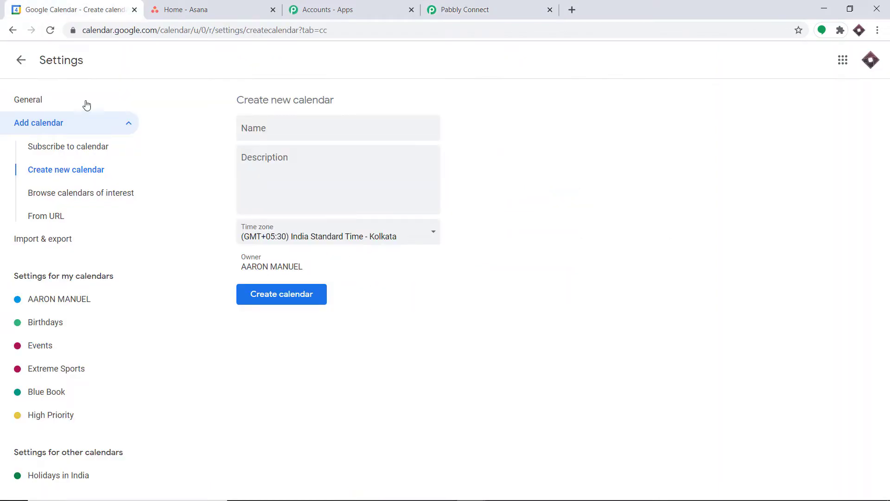
Show only the Events calendar and start a 7–8am event on February 11, 2021.
{"action": "left_click", "coordinate": [843, 60]}
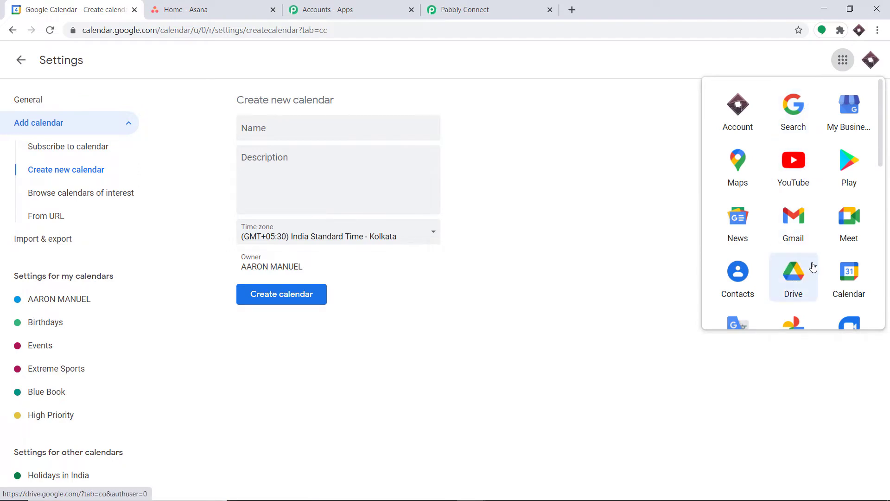
{"action": "scroll", "coordinate": [793, 292], "scroll_direction": "down", "scroll_amount": 6}
{"action": "scroll", "coordinate": [846, 241], "scroll_direction": "up", "scroll_amount": 5}
{"action": "left_click", "coordinate": [846, 240]}
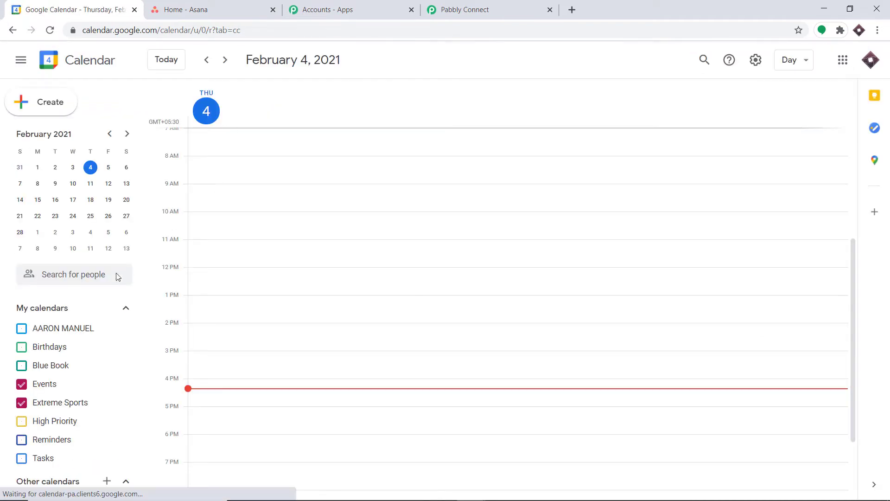
{"action": "left_click", "coordinate": [23, 402]}
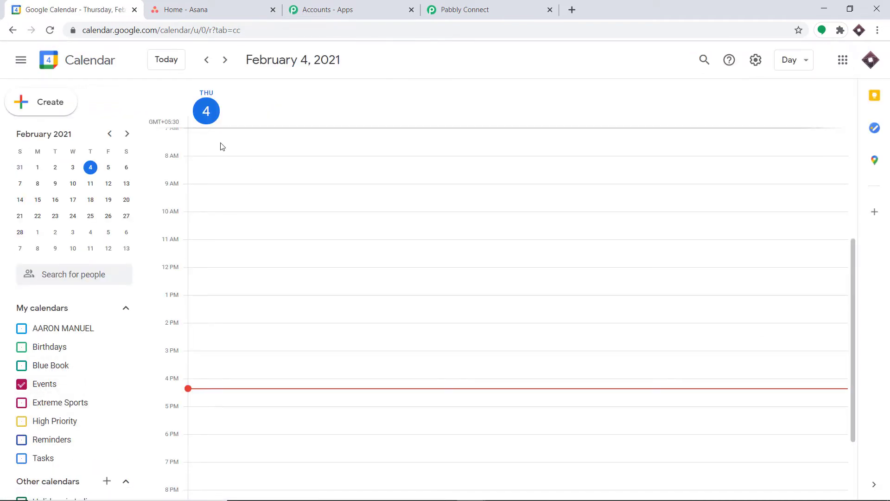
{"action": "left_click", "coordinate": [54, 386]}
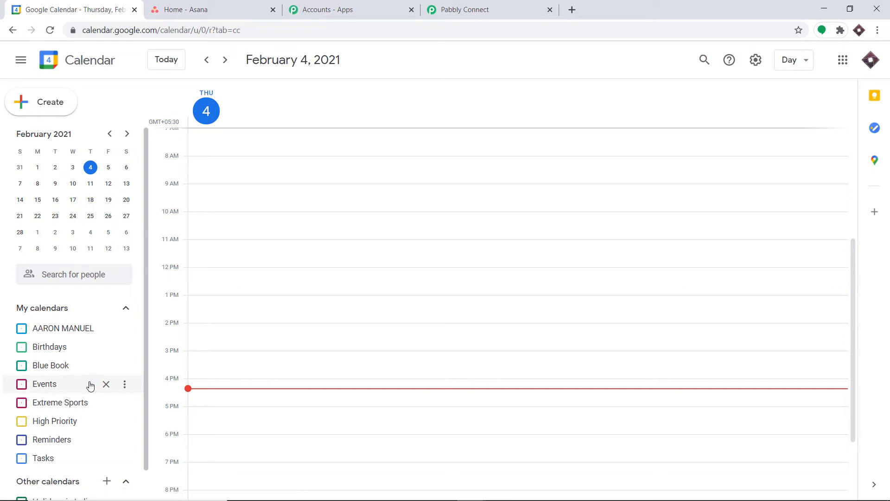
{"action": "left_click", "coordinate": [44, 384]}
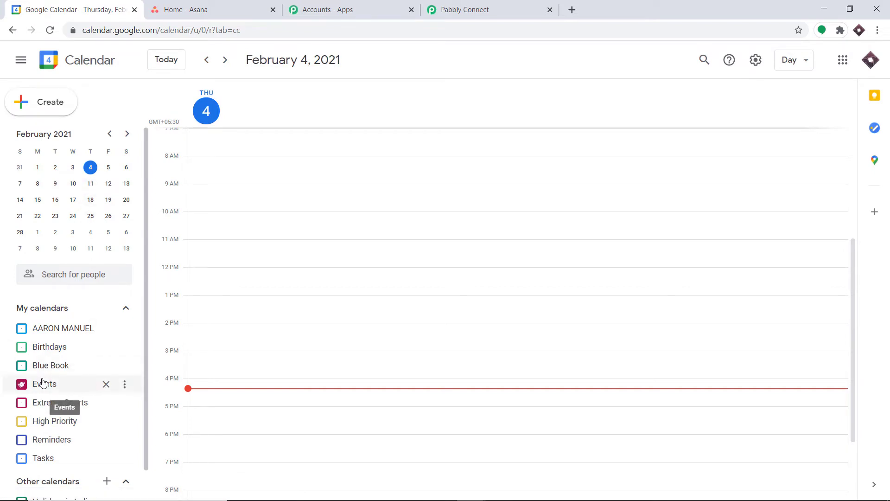
{"action": "left_click", "coordinate": [93, 182]}
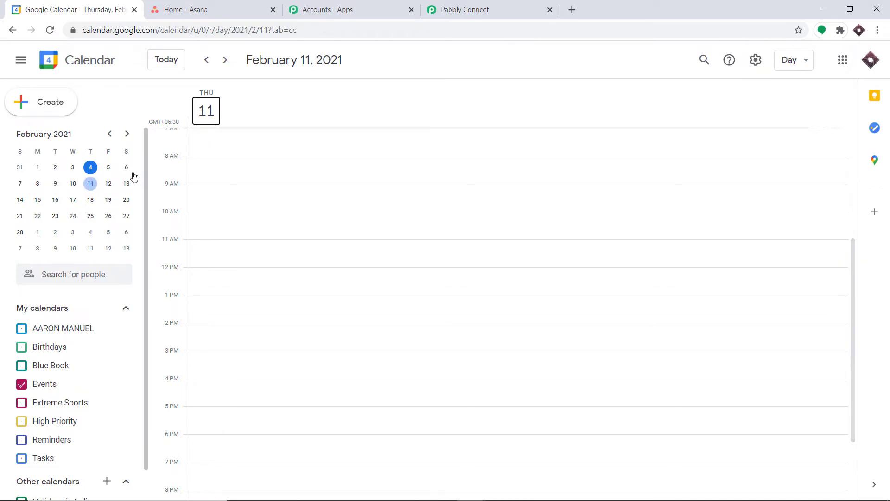
{"action": "left_click", "coordinate": [220, 143]}
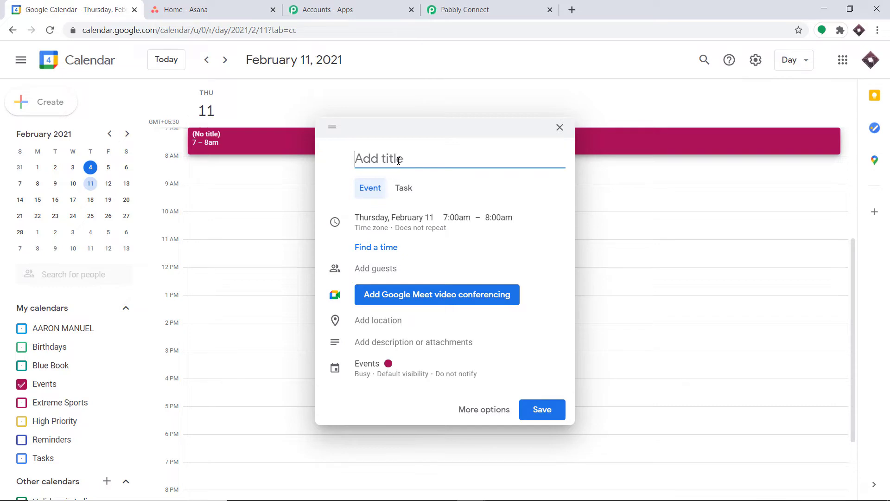
Title the event 'Interview With' followed by the guest's name.
{"action": "type", "text": "Interview With "}
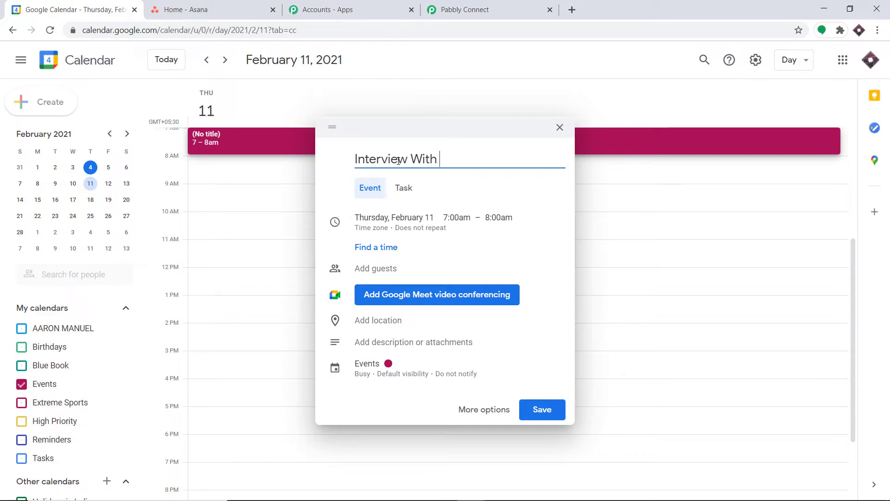
{"action": "type", "text": "S"}
{"action": "key", "text": "BackSpace"}
{"action": "type", "text": "Rober"}
{"action": "key", "text": "BackSpace"}
{"action": "key", "text": "BackSpace"}
{"action": "key", "text": "BackSpace"}
{"action": "key", "text": "BackSpace"}
{"action": "key", "text": "BackSpace"}
{"action": "type", "text": "Elon Musk"}
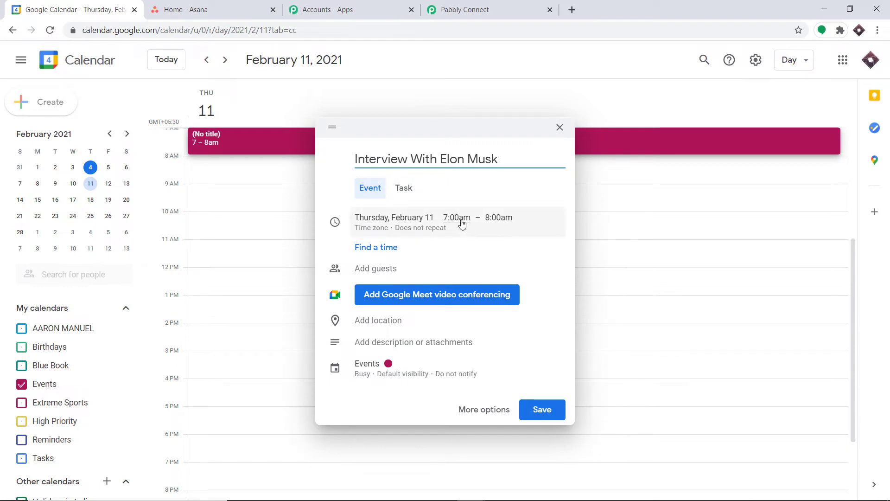
Change the event's start time to 10:00am.
{"action": "left_click", "coordinate": [499, 223]}
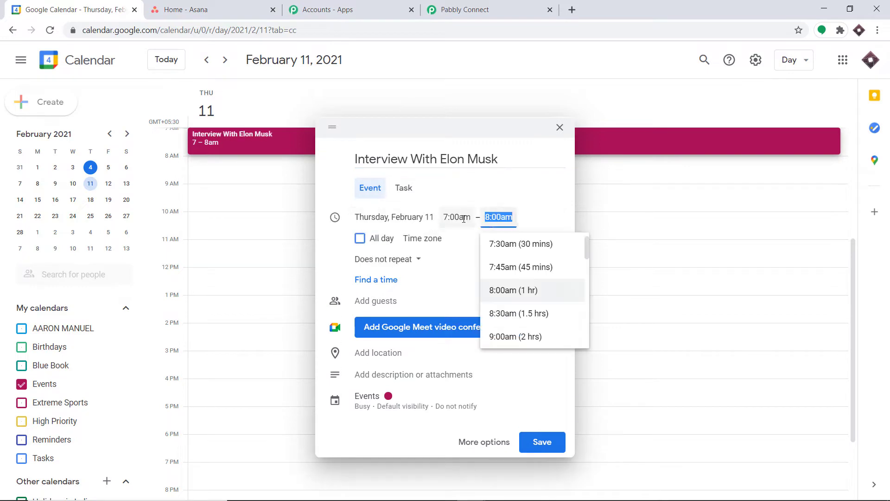
{"action": "left_click", "coordinate": [463, 218]}
{"action": "scroll", "coordinate": [462, 288], "scroll_direction": "down", "scroll_amount": 3}
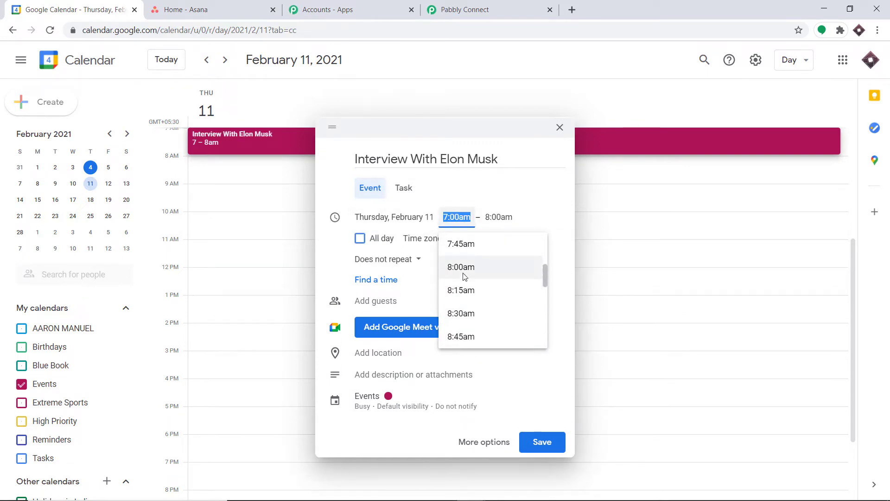
{"action": "scroll", "coordinate": [470, 280], "scroll_direction": "down", "scroll_amount": 4}
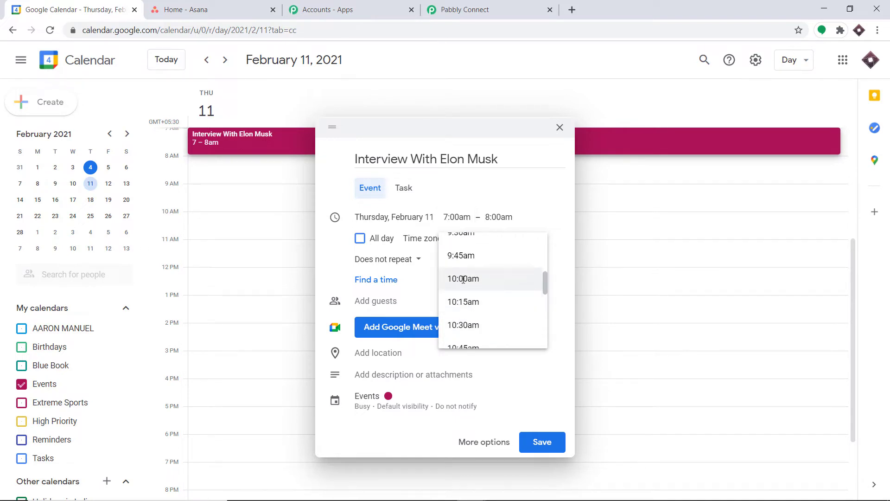
{"action": "left_click", "coordinate": [464, 279]}
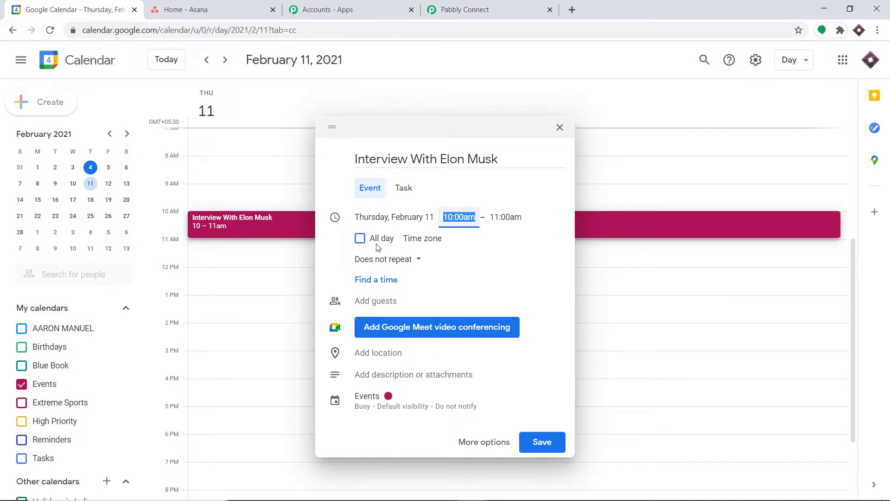
Add the guest's e-mail and the description 'Ask him when will Tesla arrive in India'.
{"action": "left_click", "coordinate": [383, 300]}
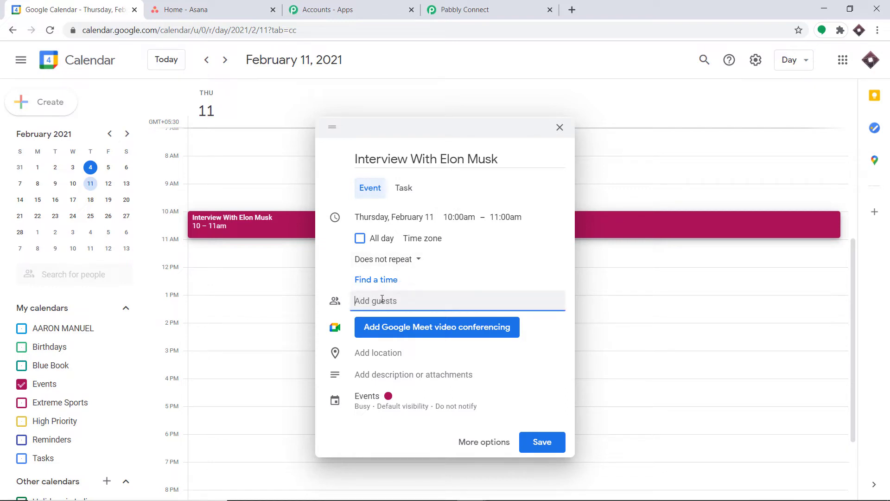
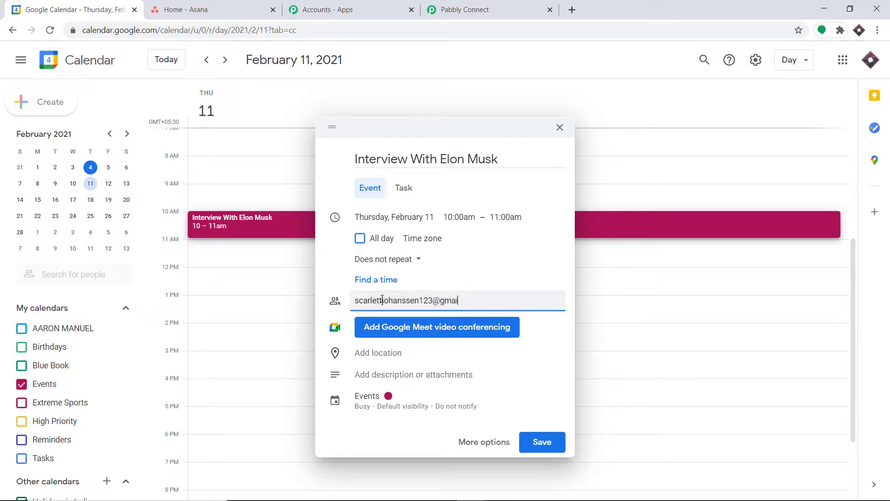
{"action": "left_click", "coordinate": [389, 376]}
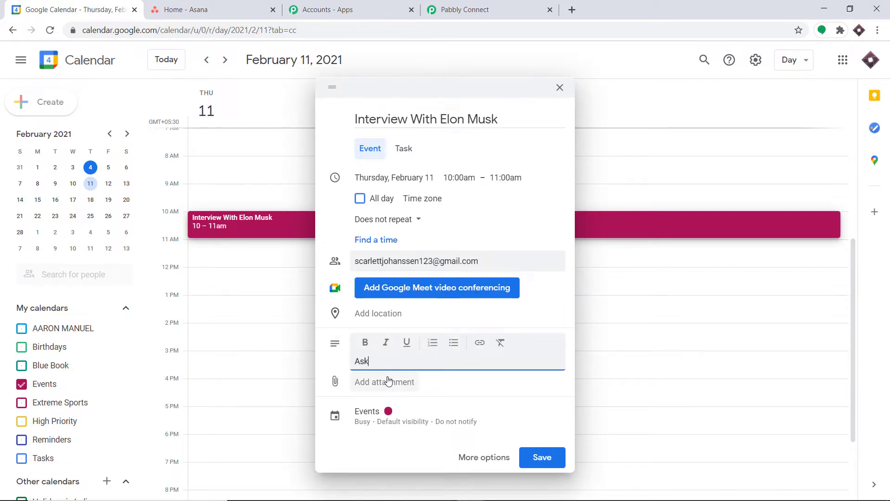
{"action": "type", "text": "Ask him when will Tesla arrive"}
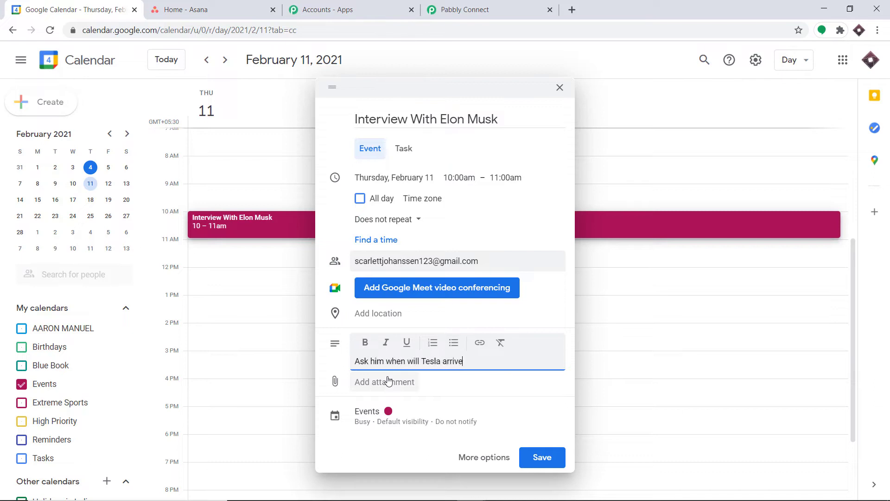
{"action": "type", "text": " in India"}
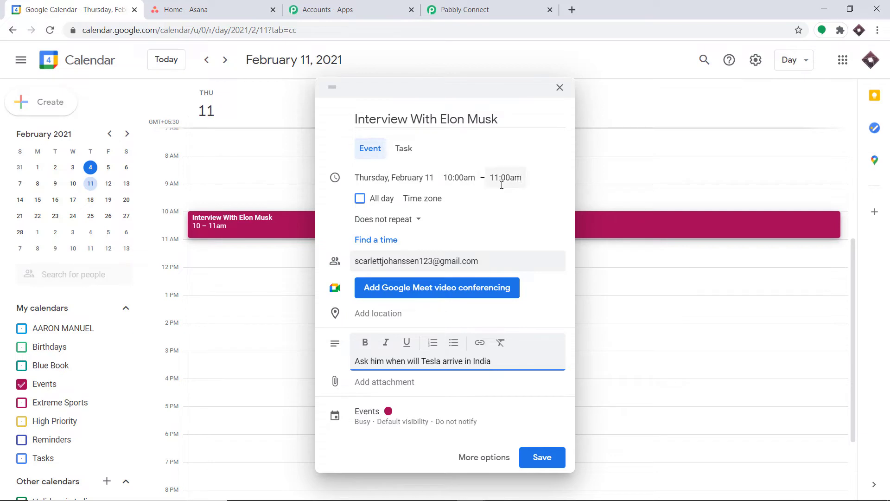
Save the event without sending guest invitations.
{"action": "left_click", "coordinate": [540, 460]}
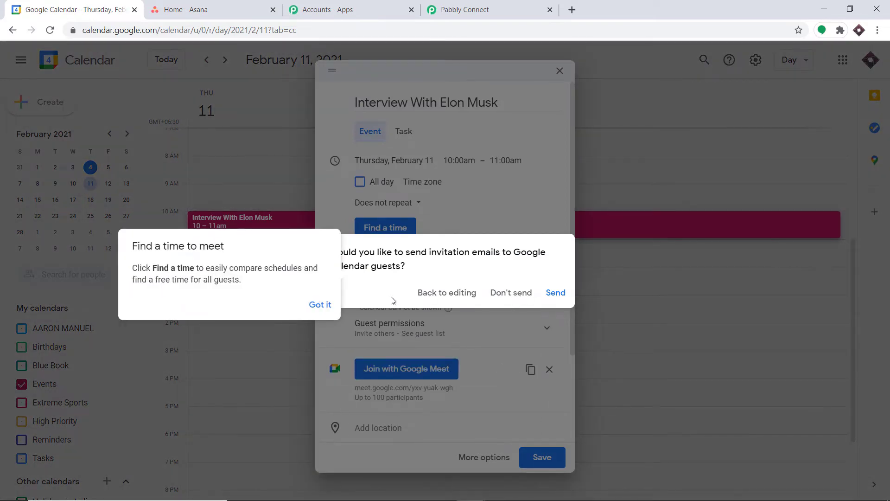
{"action": "left_click", "coordinate": [326, 306]}
{"action": "left_click", "coordinate": [508, 292]}
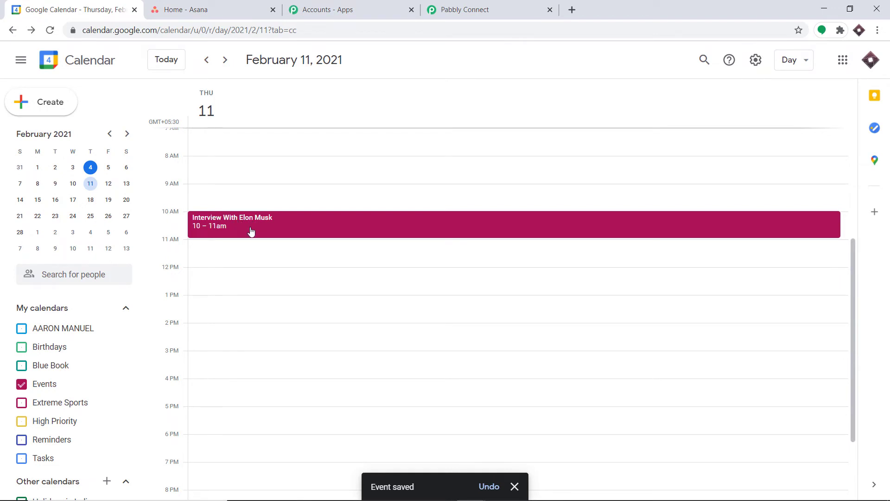
Go back to the Pabbly Connect workflow's trigger setup.
{"action": "left_click", "coordinate": [485, 4]}
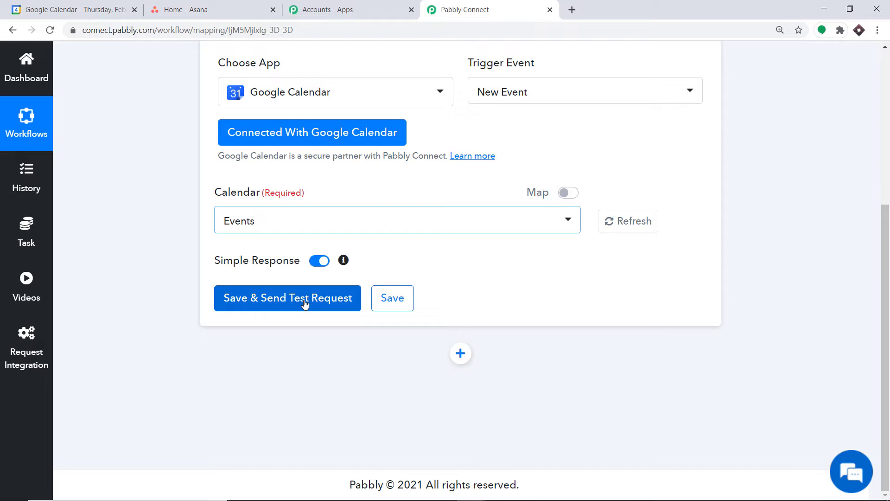
Save the trigger and review the fetched API response for the 'Interview With Elon Musk' event.
{"action": "left_click", "coordinate": [305, 302]}
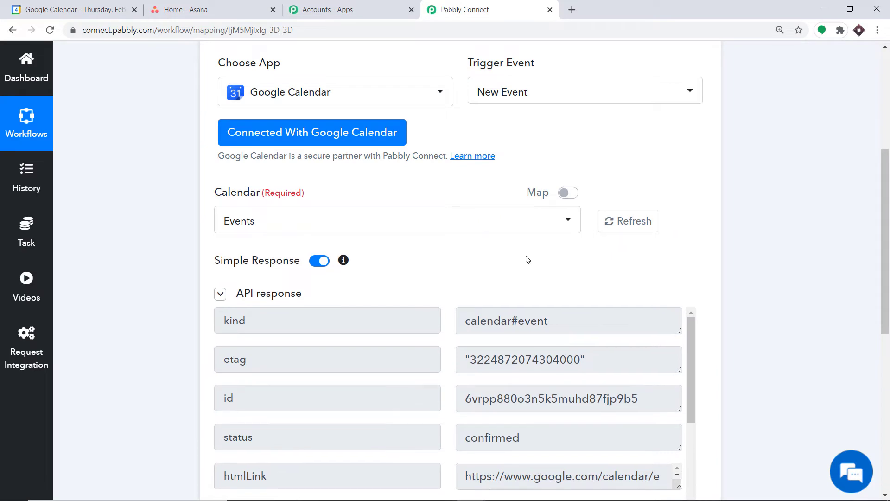
{"action": "scroll", "coordinate": [524, 258], "scroll_direction": "down", "scroll_amount": 5}
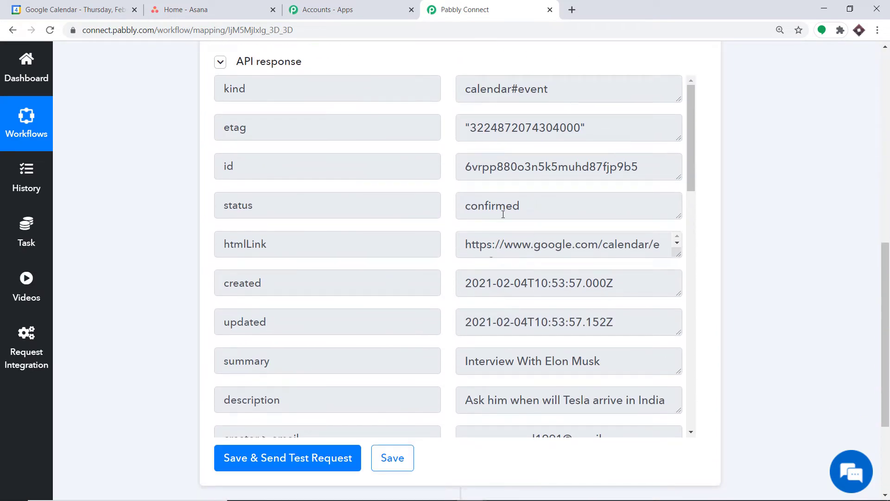
{"action": "scroll", "coordinate": [503, 244], "scroll_direction": "down", "scroll_amount": 2}
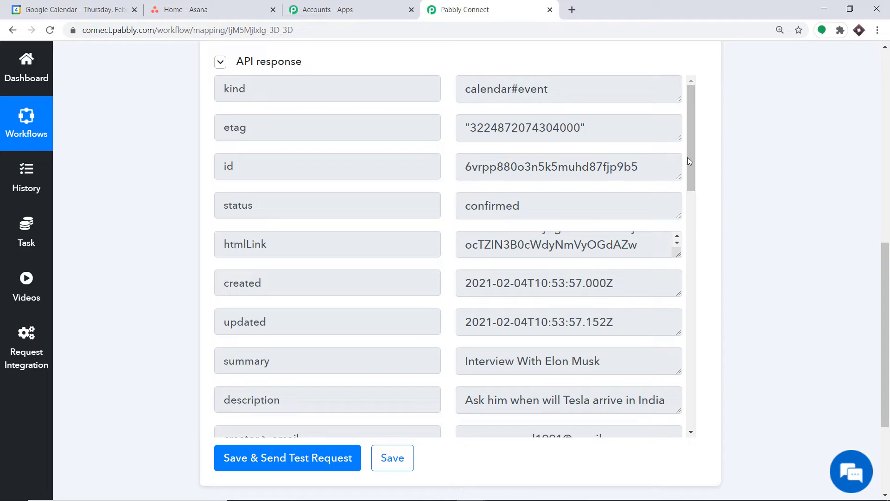
{"action": "left_click_drag", "start_coordinate": [689, 160], "coordinate": [690, 240]}
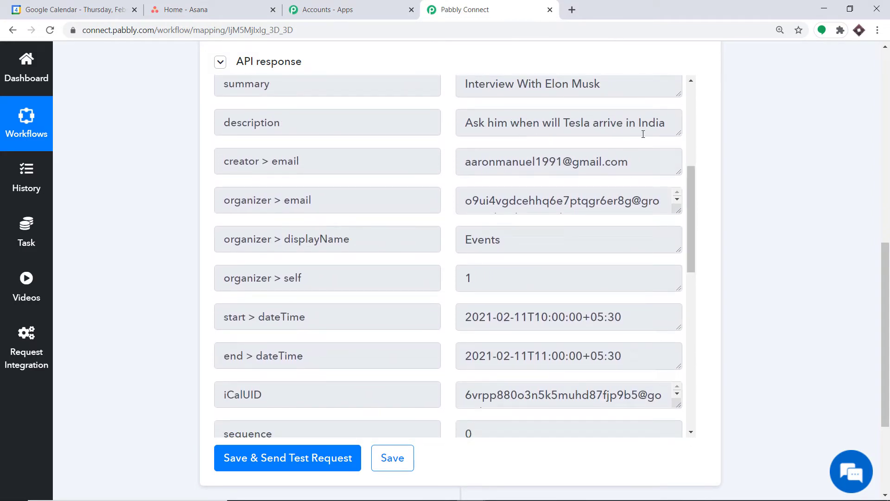
{"action": "scroll", "coordinate": [310, 277], "scroll_direction": "down", "scroll_amount": 1}
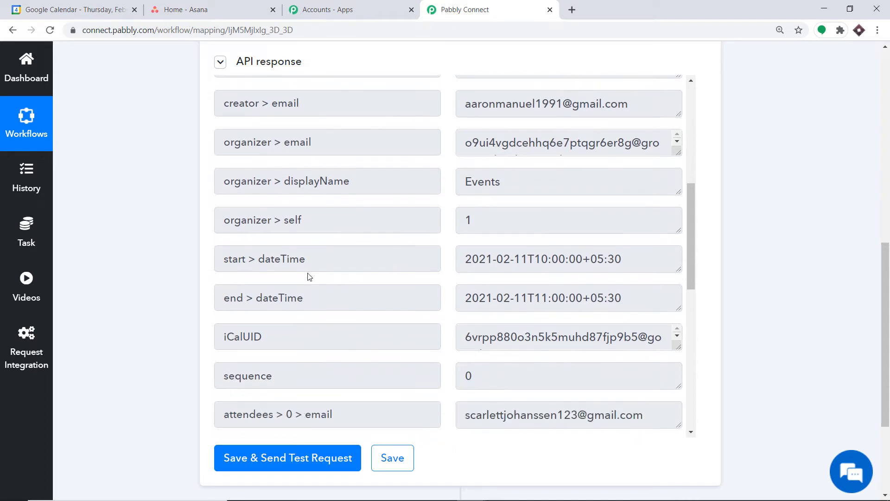
{"action": "scroll", "coordinate": [639, 289], "scroll_direction": "down", "scroll_amount": 5}
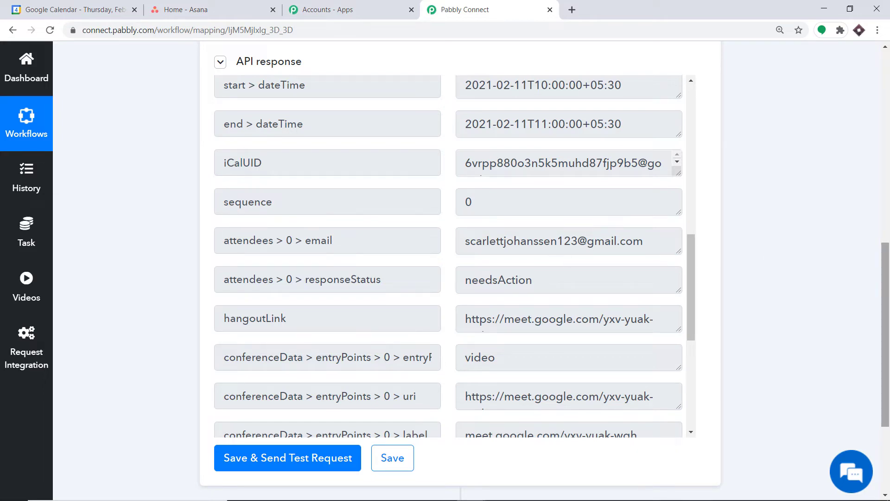
{"action": "left_click_drag", "start_coordinate": [886, 319], "coordinate": [888, 382]}
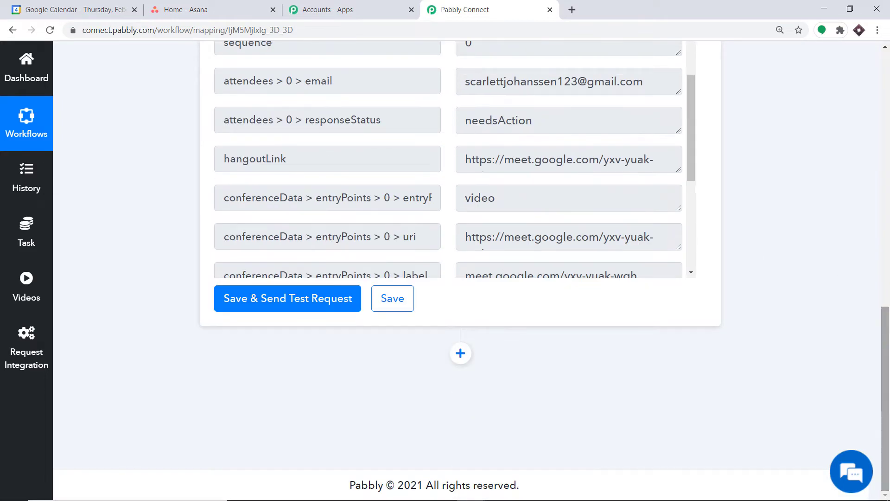
Add a new action step and choose Asana as its app.
{"action": "left_click", "coordinate": [460, 354]}
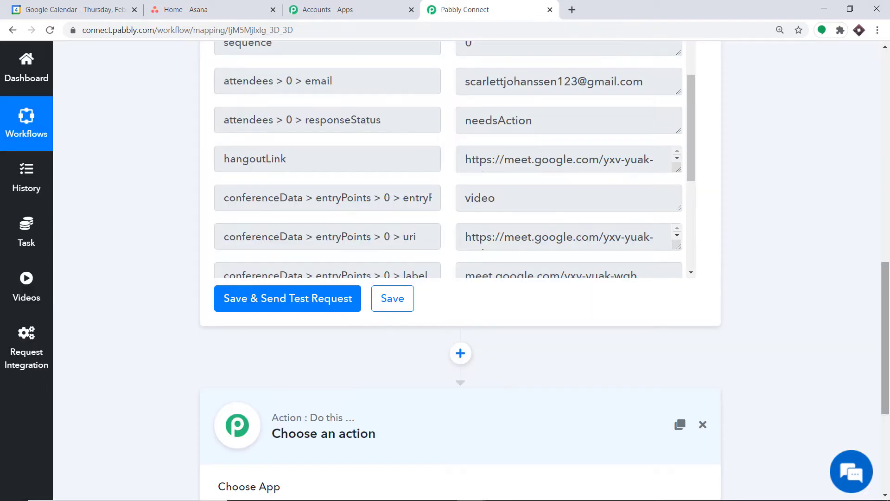
{"action": "left_click_drag", "start_coordinate": [887, 355], "coordinate": [888, 424]}
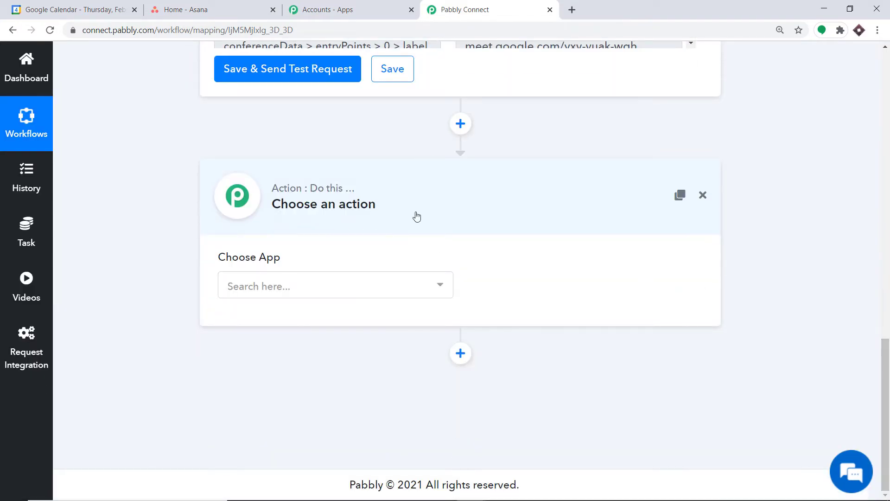
{"action": "left_click", "coordinate": [332, 291]}
{"action": "type", "text": "asana"}
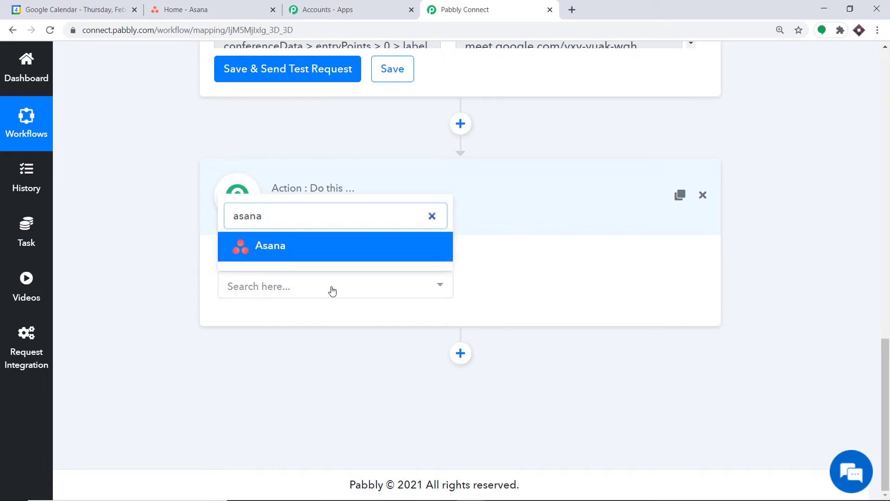
{"action": "left_click", "coordinate": [328, 250]}
Set the Asana action event to Create a Task.
{"action": "left_click", "coordinate": [539, 287]}
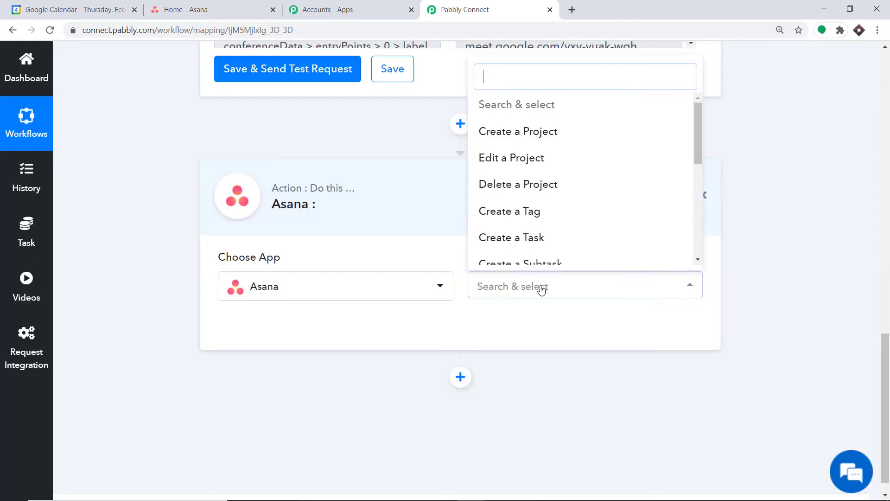
{"action": "left_click", "coordinate": [526, 238]}
{"action": "left_click", "coordinate": [559, 287]}
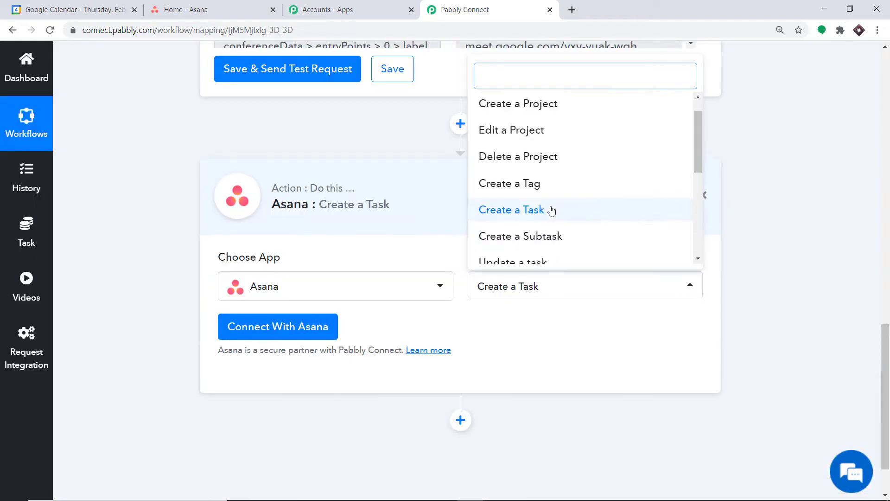
{"action": "scroll", "coordinate": [552, 211], "scroll_direction": "up", "scroll_amount": 1}
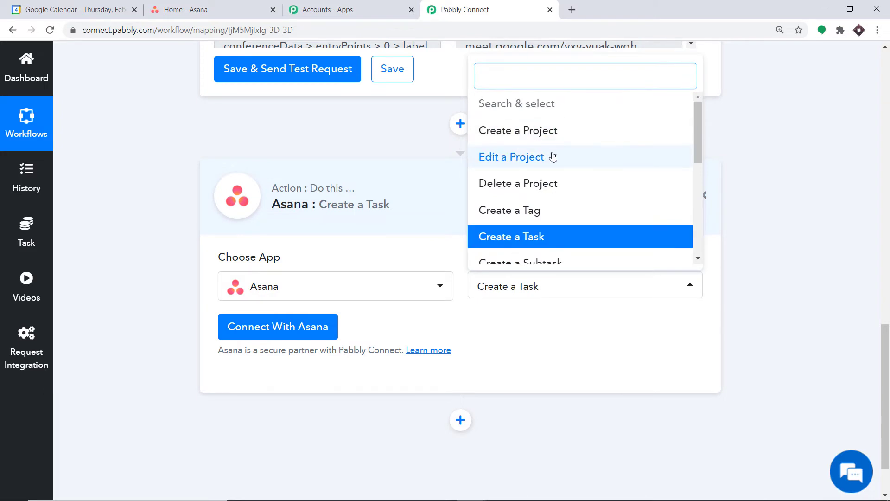
{"action": "scroll", "coordinate": [492, 197], "scroll_direction": "down", "scroll_amount": 2}
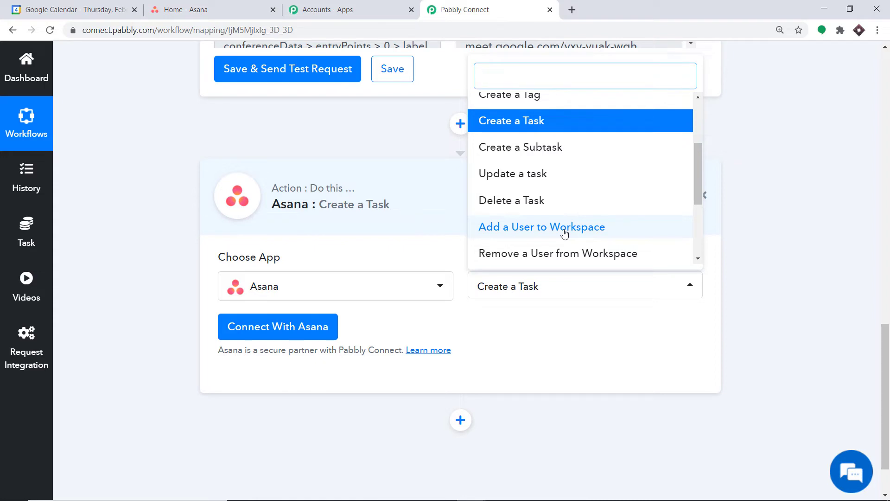
{"action": "left_click", "coordinate": [516, 322]}
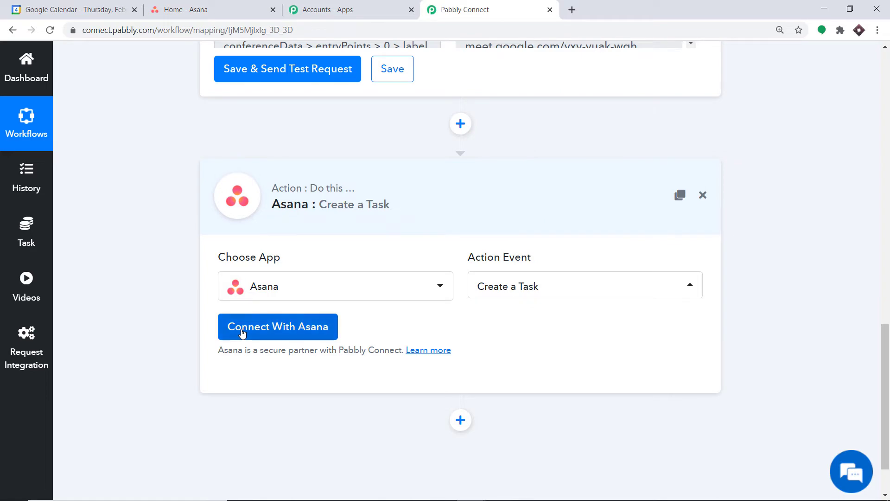
Authorize the Asana account so the Create a Task fields appear.
{"action": "left_click", "coordinate": [240, 333]}
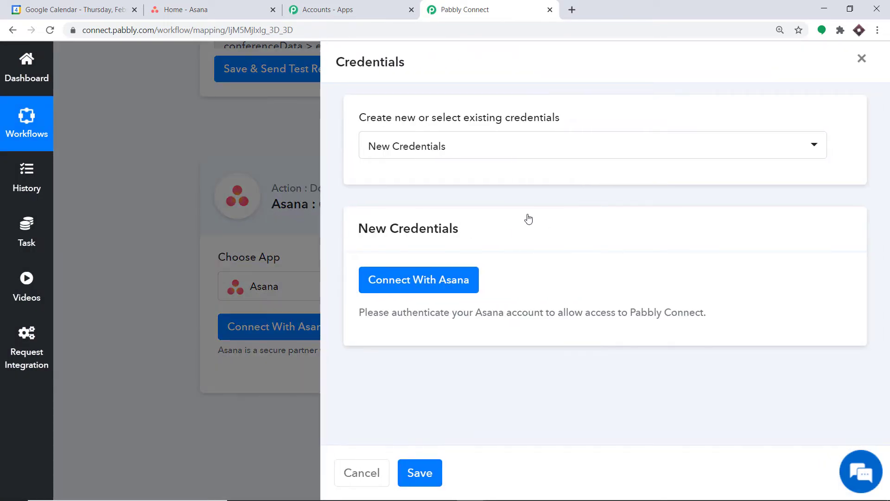
{"action": "left_click", "coordinate": [386, 280]}
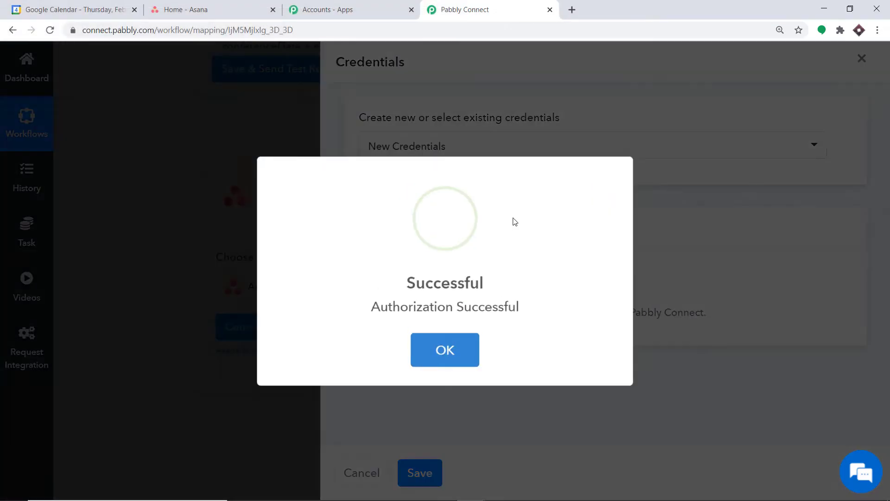
{"action": "left_click", "coordinate": [455, 349]}
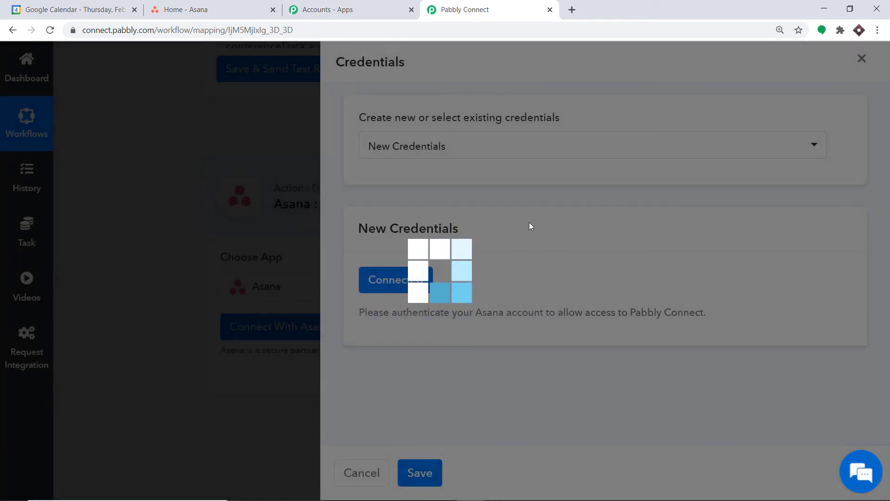
{"action": "scroll", "coordinate": [598, 207], "scroll_direction": "down", "scroll_amount": 3}
{"action": "scroll", "coordinate": [598, 206], "scroll_direction": "down", "scroll_amount": 3}
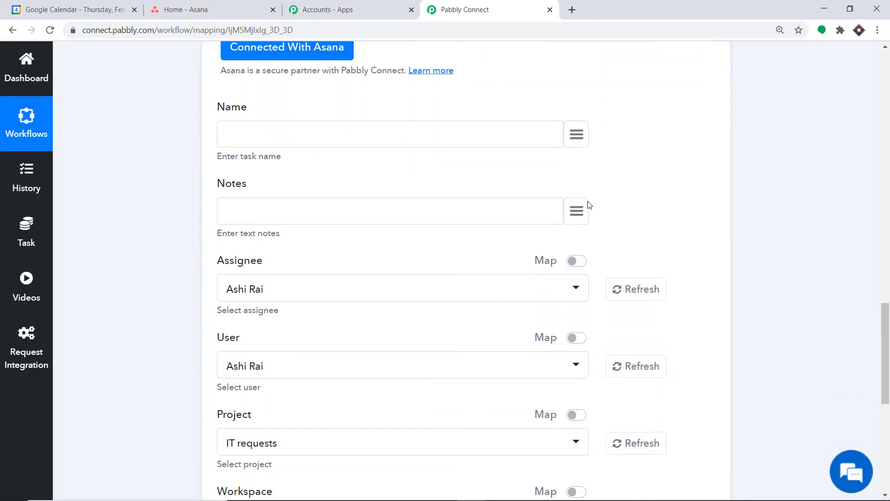
Map the trigger's '1. summary' (Interview With Elon Musk) into the task Name field.
{"action": "scroll", "coordinate": [364, 405], "scroll_direction": "down", "scroll_amount": 6}
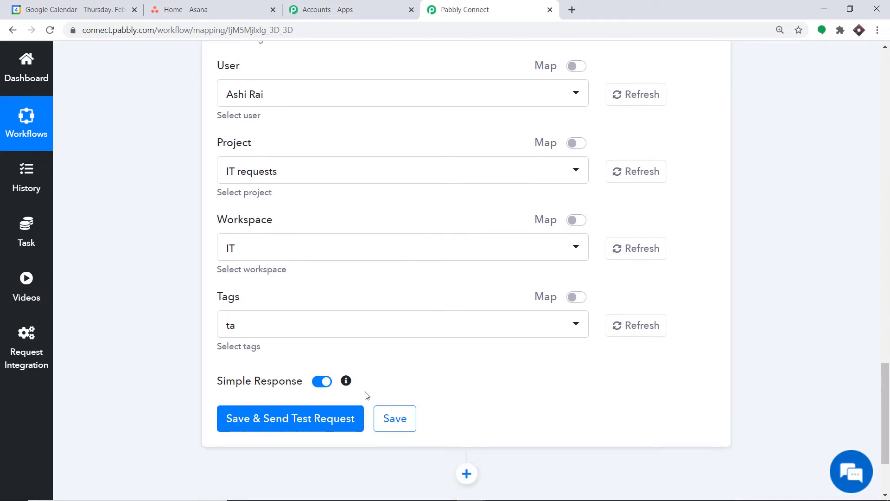
{"action": "scroll", "coordinate": [362, 381], "scroll_direction": "up", "scroll_amount": 7}
{"action": "scroll", "coordinate": [352, 365], "scroll_direction": "up", "scroll_amount": 1}
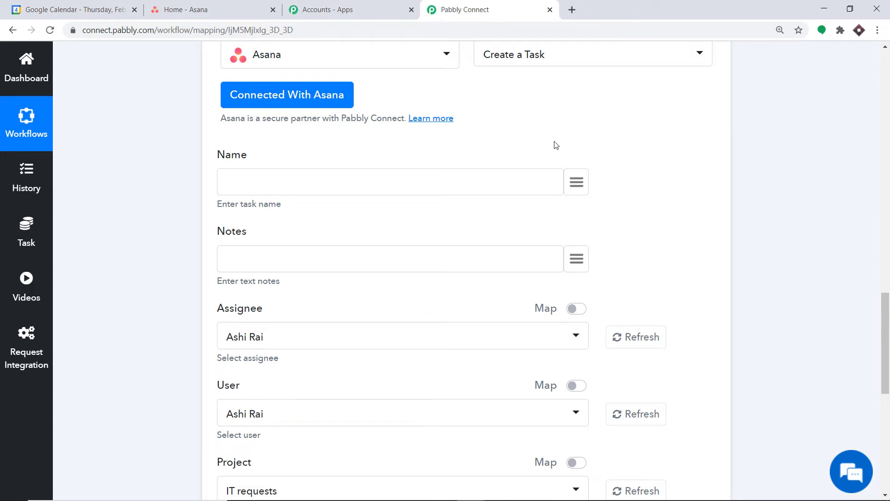
{"action": "left_click", "coordinate": [577, 183]}
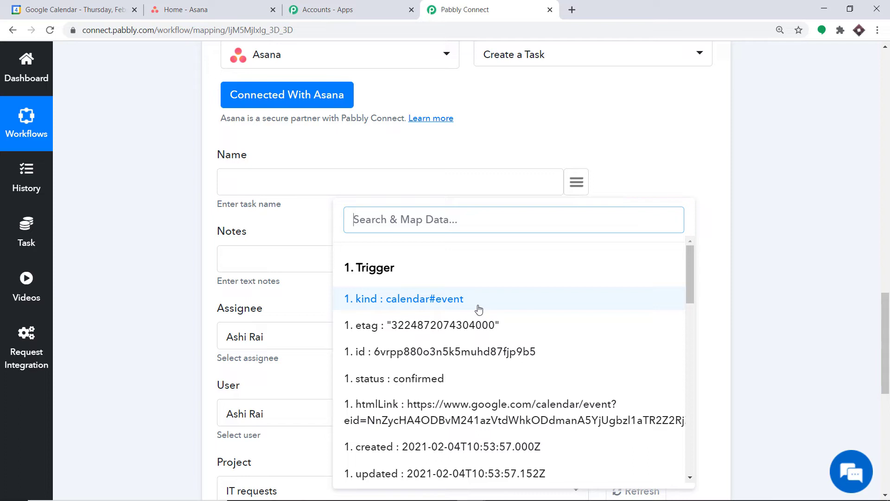
{"action": "scroll", "coordinate": [482, 297], "scroll_direction": "down", "scroll_amount": 2}
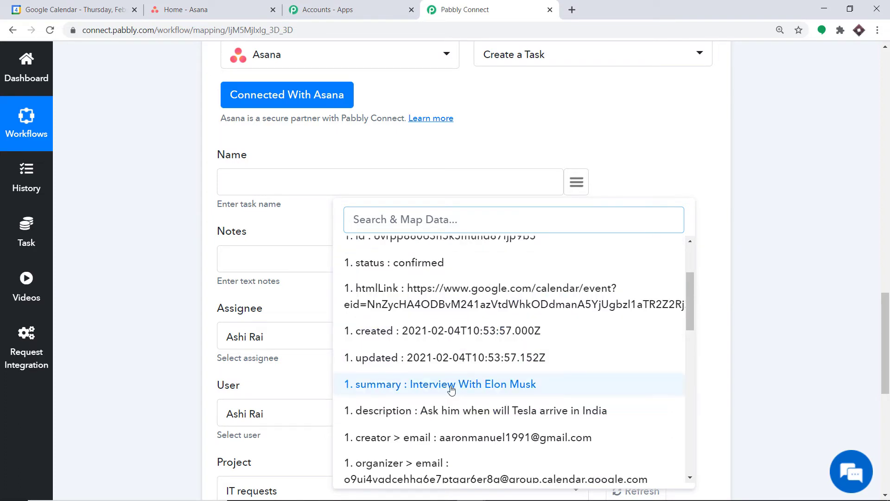
{"action": "left_click", "coordinate": [482, 386]}
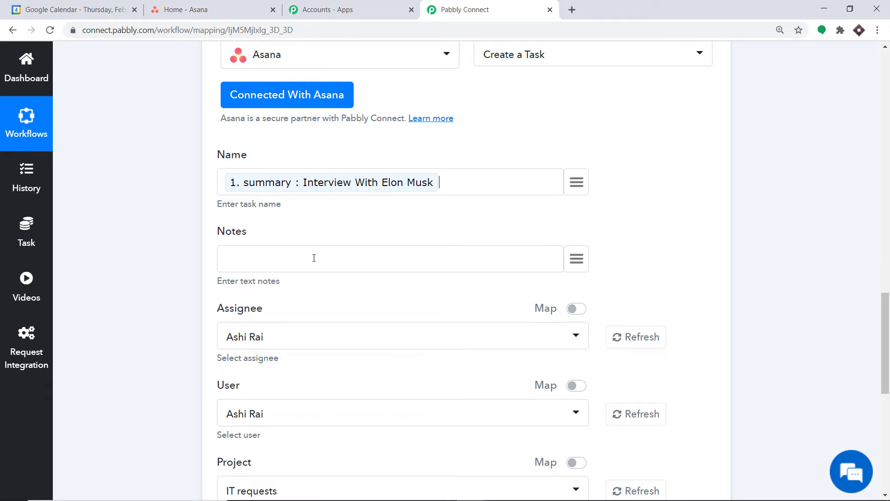
Insert the event description from the trigger data into the Asana task Notes.
{"action": "left_click", "coordinate": [568, 267]}
{"action": "scroll", "coordinate": [526, 370], "scroll_direction": "down", "scroll_amount": 4}
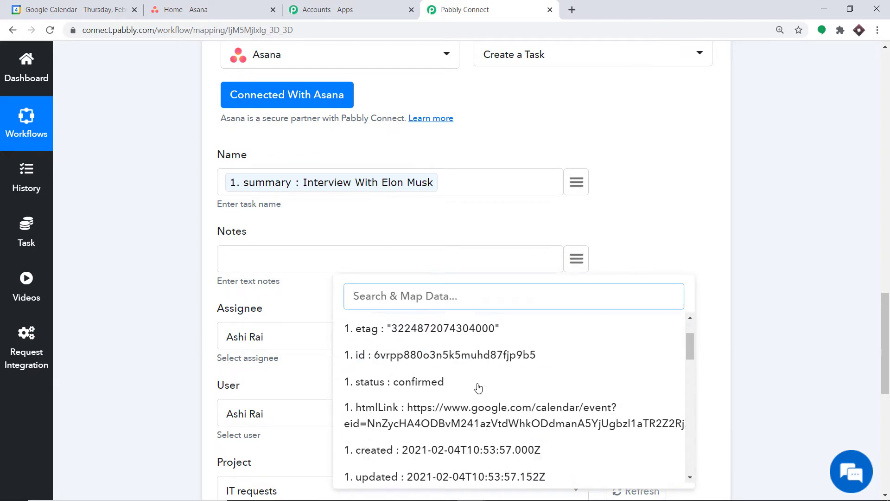
{"action": "scroll", "coordinate": [527, 362], "scroll_direction": "down", "scroll_amount": 2}
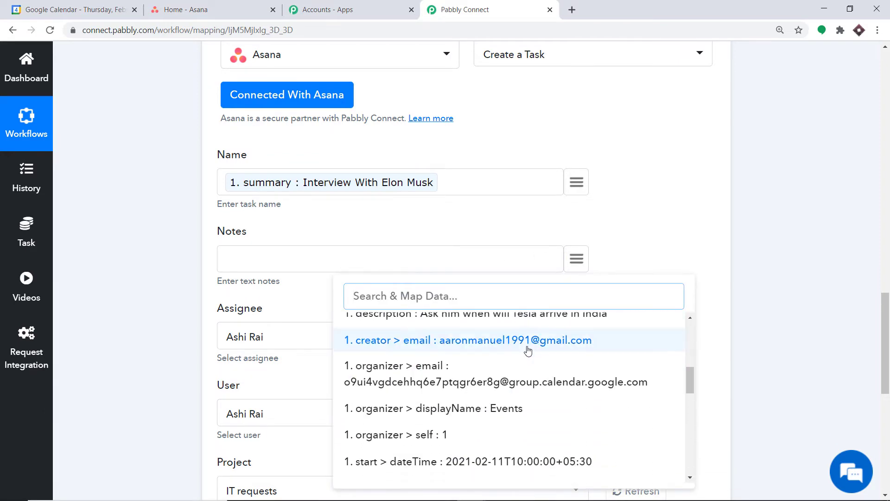
{"action": "left_click", "coordinate": [529, 323]}
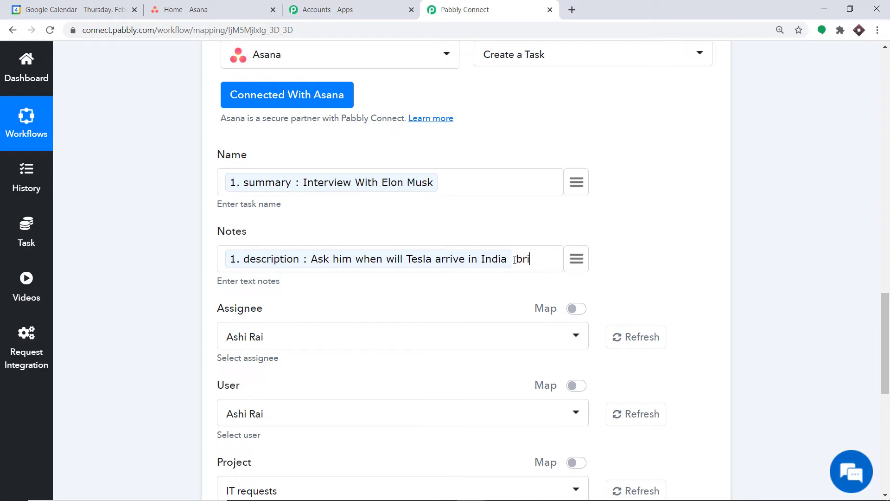
Add the attendee's e-mail to the Notes, followed by the text 'and the event is scheduled from'.
{"action": "left_click", "coordinate": [576, 258]}
{"action": "scroll", "coordinate": [552, 343], "scroll_direction": "down", "scroll_amount": 5}
{"action": "scroll", "coordinate": [545, 349], "scroll_direction": "down", "scroll_amount": 5}
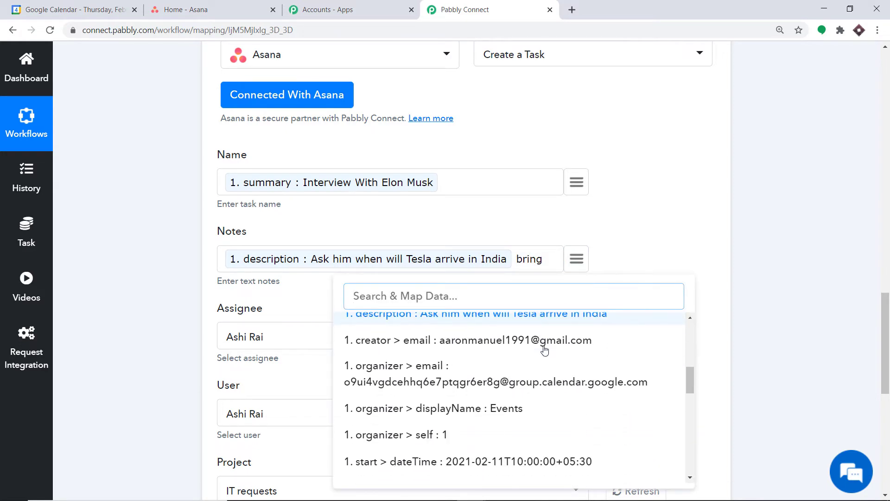
{"action": "scroll", "coordinate": [510, 397], "scroll_direction": "down", "scroll_amount": 2}
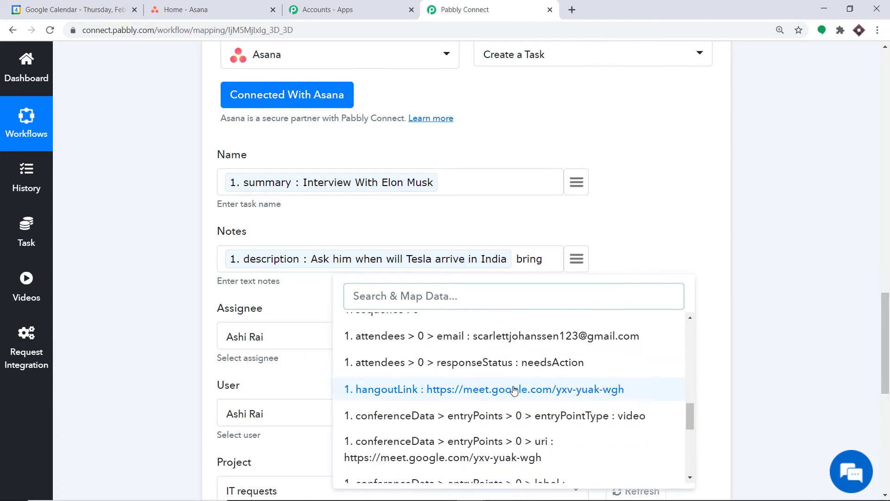
{"action": "type", "text": "sca"}
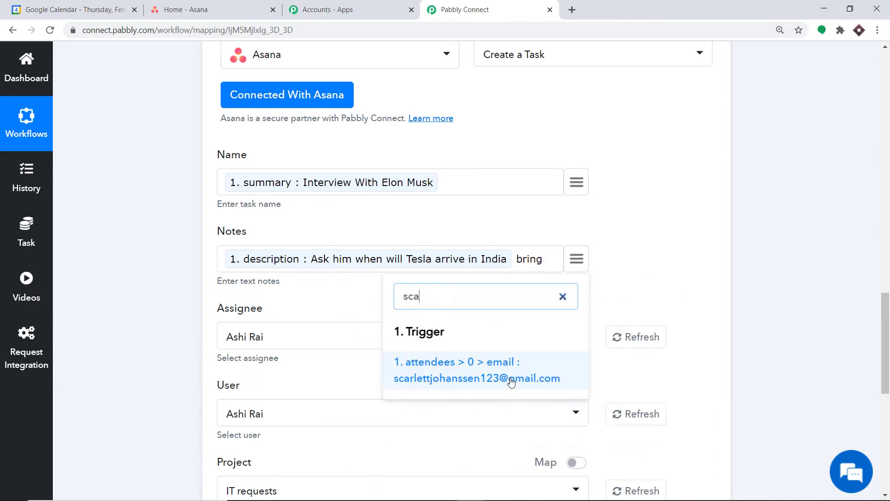
{"action": "left_click", "coordinate": [510, 378]}
{"action": "type", "text": "an d the"}
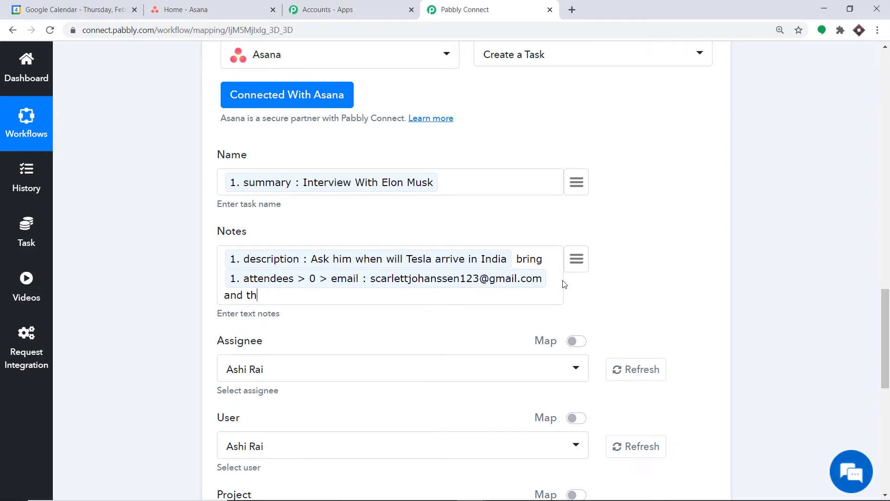
{"action": "type", "text": " event is scg"}
{"action": "key", "text": "BackSpace"}
{"action": "type", "text": "heduled from"}
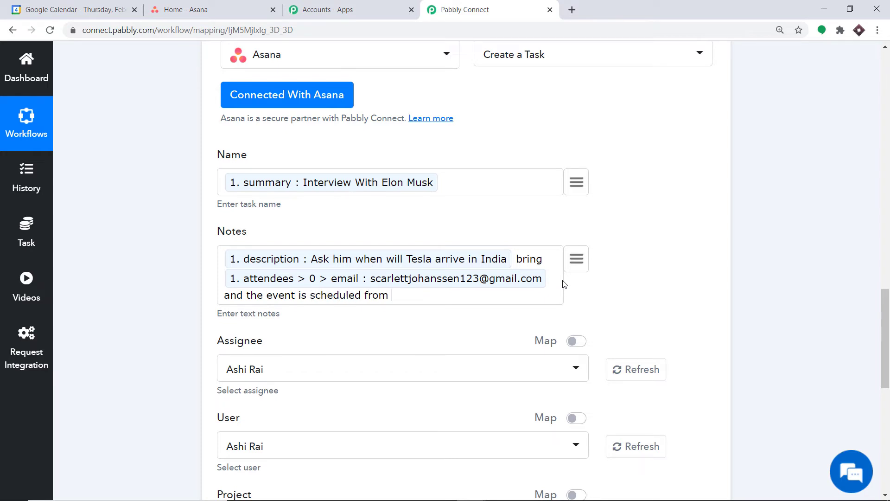
Insert the event's start time and 'end > dateTime' into the Notes.
{"action": "left_click", "coordinate": [577, 262]}
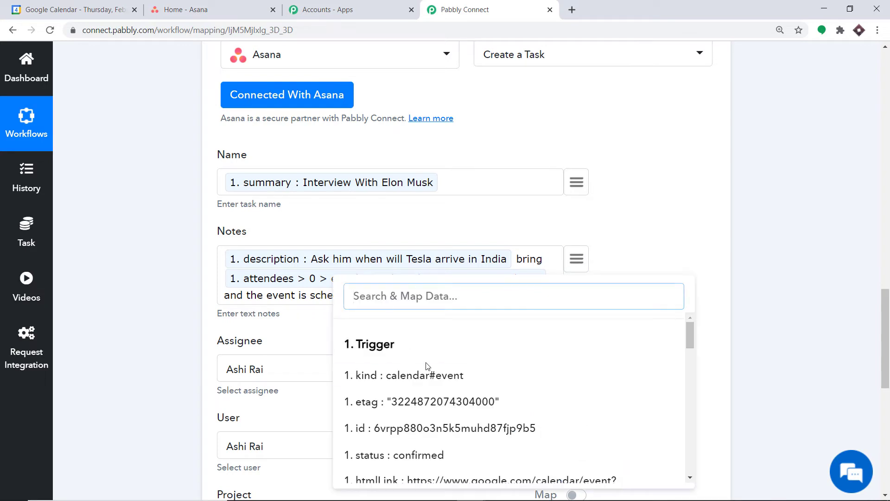
{"action": "scroll", "coordinate": [427, 366], "scroll_direction": "down", "scroll_amount": 5}
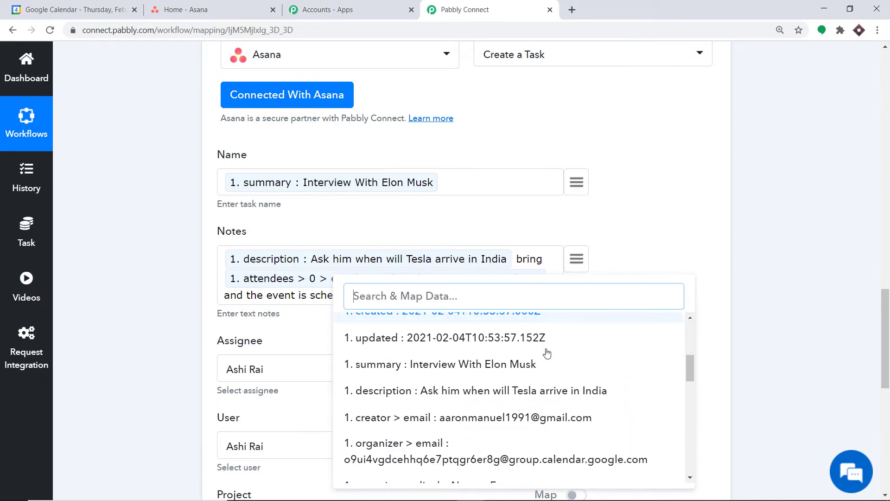
{"action": "scroll", "coordinate": [546, 353], "scroll_direction": "down", "scroll_amount": 5}
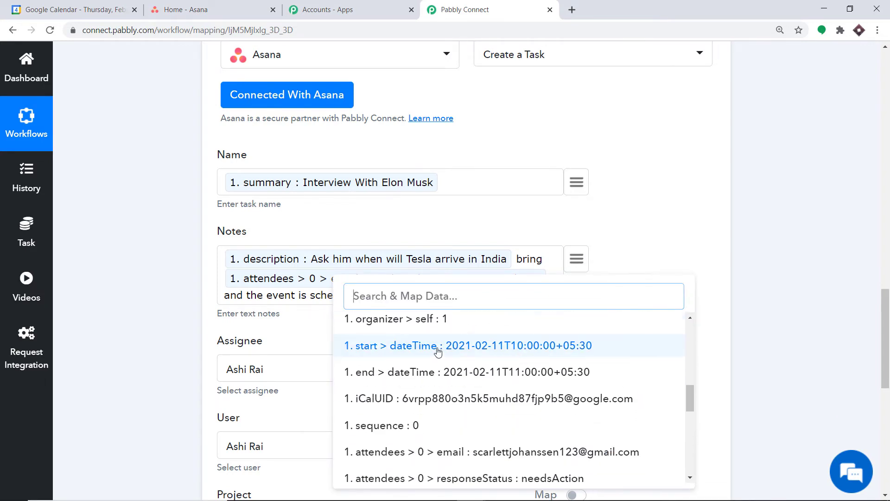
{"action": "left_click", "coordinate": [438, 347]}
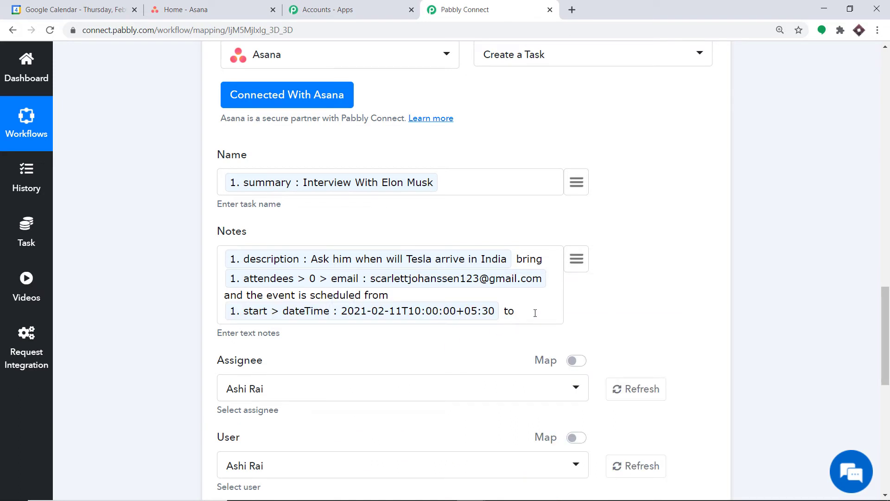
{"action": "left_click", "coordinate": [577, 259]}
{"action": "scroll", "coordinate": [533, 366], "scroll_direction": "down", "scroll_amount": 5}
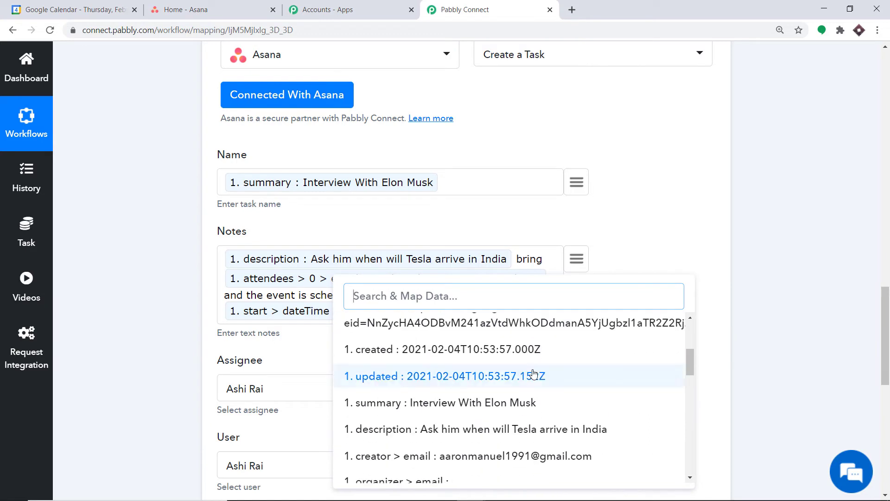
{"action": "scroll", "coordinate": [531, 375], "scroll_direction": "down", "scroll_amount": 6}
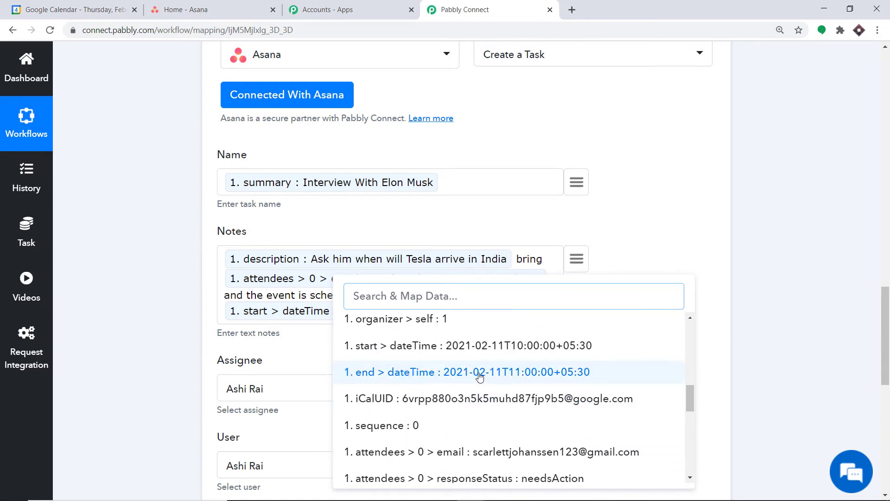
{"action": "left_click", "coordinate": [481, 372]}
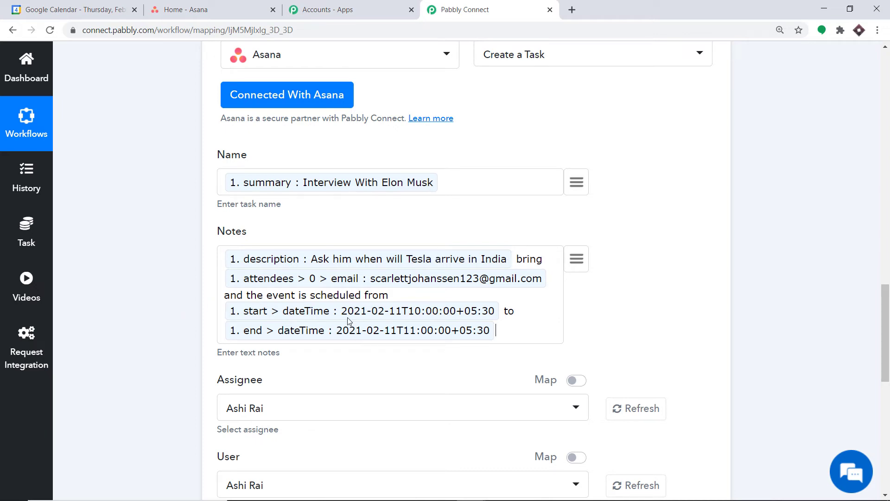
{"action": "scroll", "coordinate": [349, 321], "scroll_direction": "down", "scroll_amount": 2}
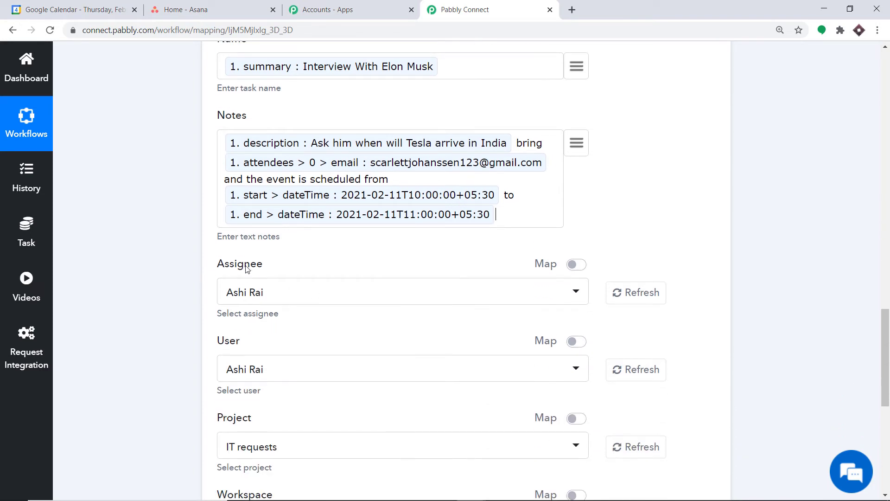
Check the Asana project choices in the Pabbly form without changing them.
{"action": "left_click", "coordinate": [60, 5]}
{"action": "left_click", "coordinate": [173, 4]}
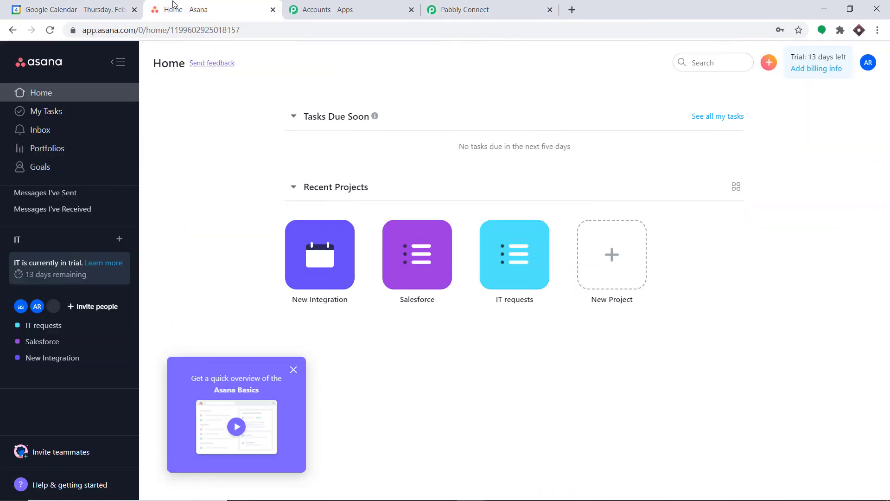
{"action": "left_click", "coordinate": [459, 7]}
{"action": "scroll", "coordinate": [271, 274], "scroll_direction": "down", "scroll_amount": 4}
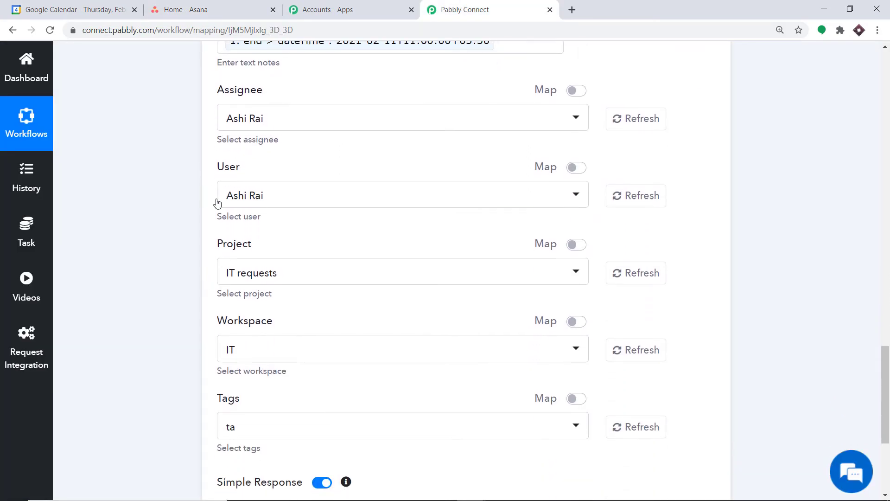
{"action": "scroll", "coordinate": [272, 207], "scroll_direction": "down", "scroll_amount": 3}
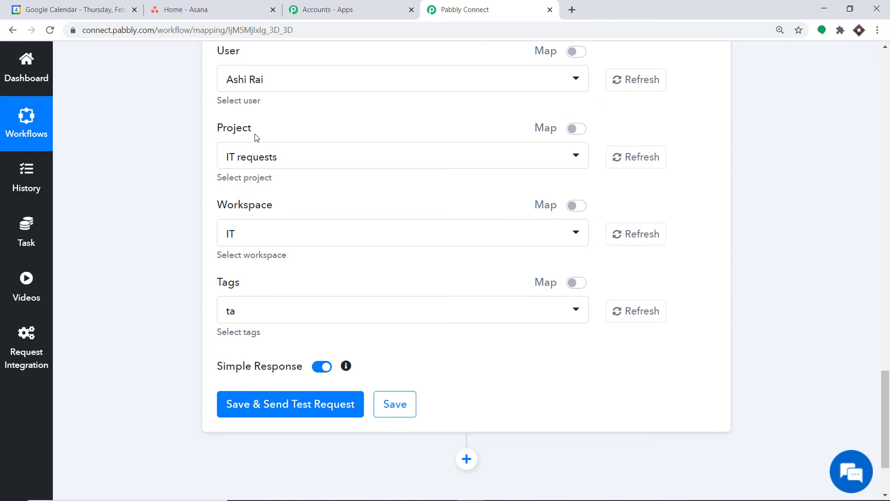
{"action": "left_click", "coordinate": [249, 165]}
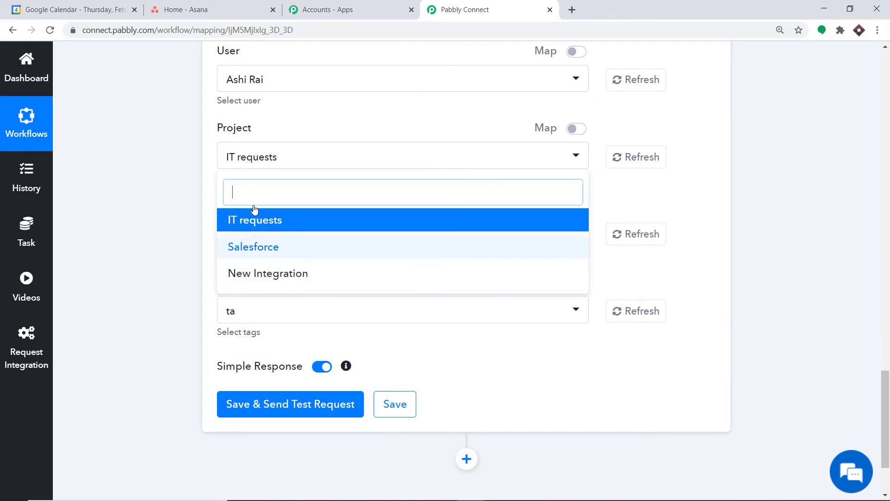
{"action": "left_click", "coordinate": [181, 107]}
Start a new project from the New Project tile on Asana Home.
{"action": "left_click", "coordinate": [185, 9]}
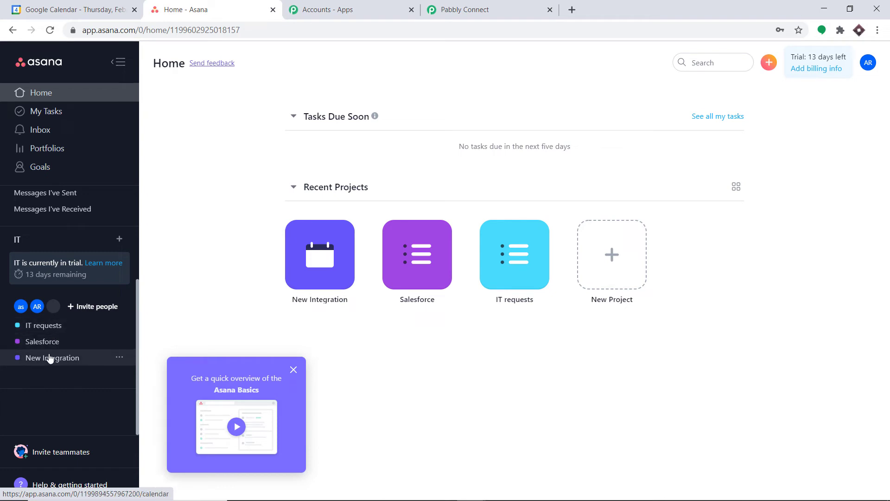
{"action": "left_click", "coordinate": [464, 9]}
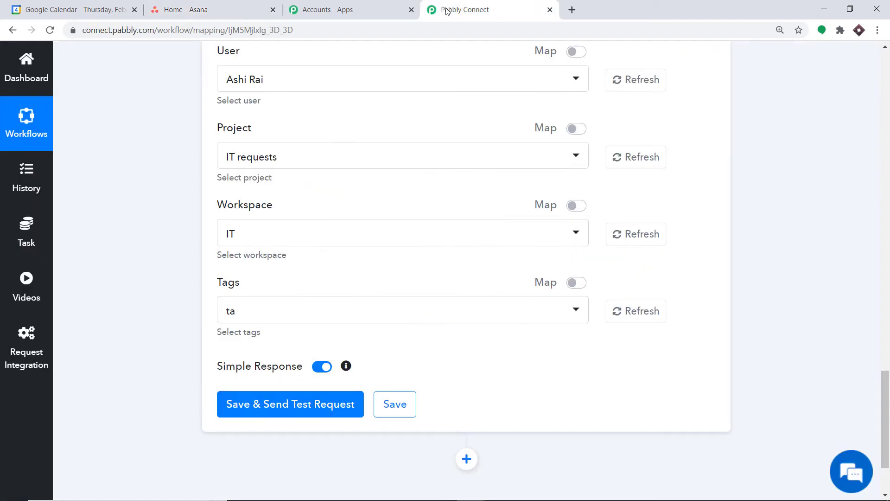
{"action": "left_click", "coordinate": [286, 154]}
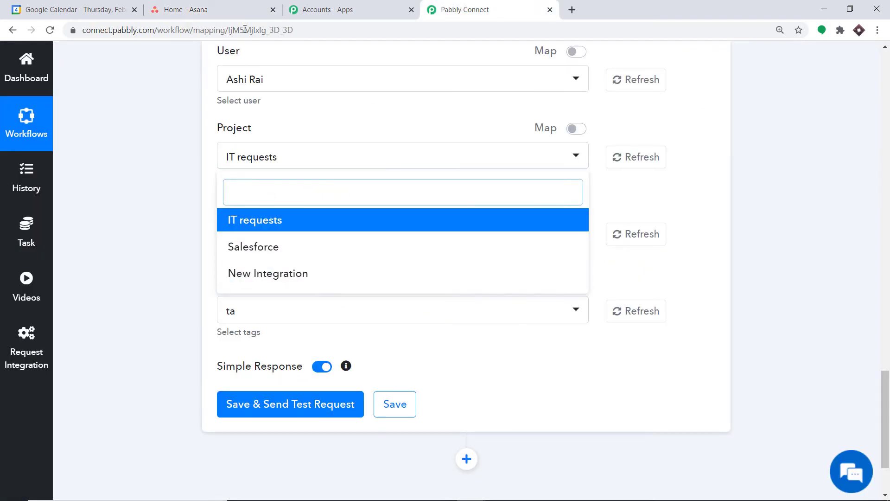
{"action": "left_click", "coordinate": [233, 15]}
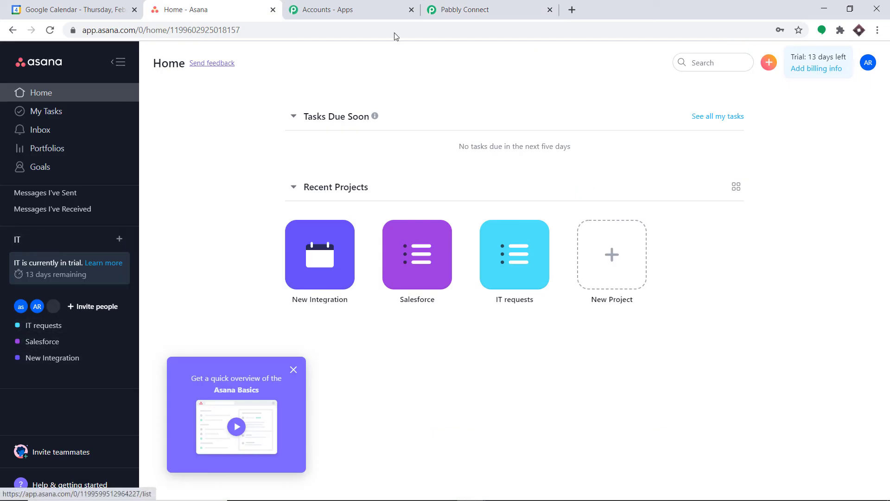
{"action": "left_click", "coordinate": [445, 9]}
{"action": "left_click", "coordinate": [234, 9]}
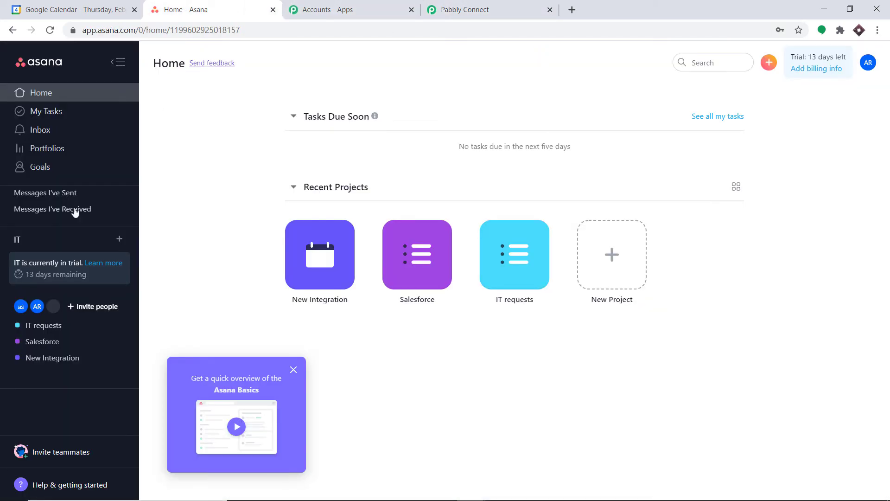
{"action": "left_click", "coordinate": [612, 254]}
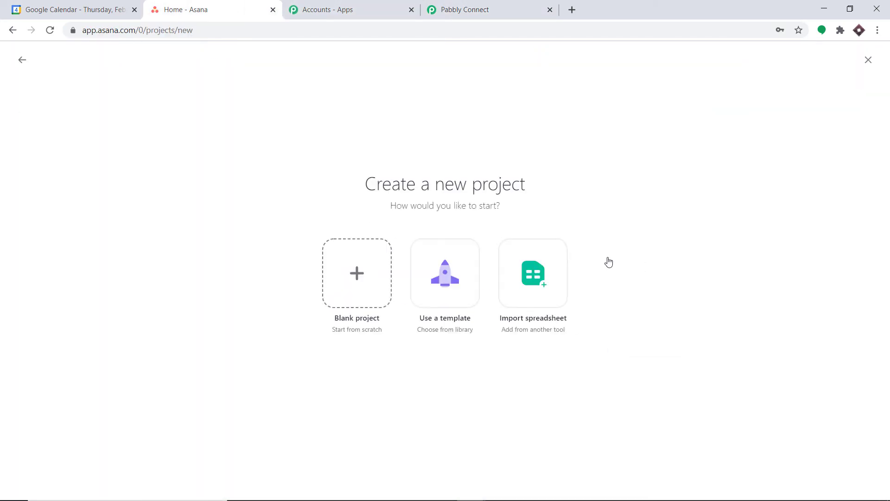
Create a blank List-view Asana project named 'Calendar Events' and return to Pabbly.
{"action": "left_click", "coordinate": [358, 266]}
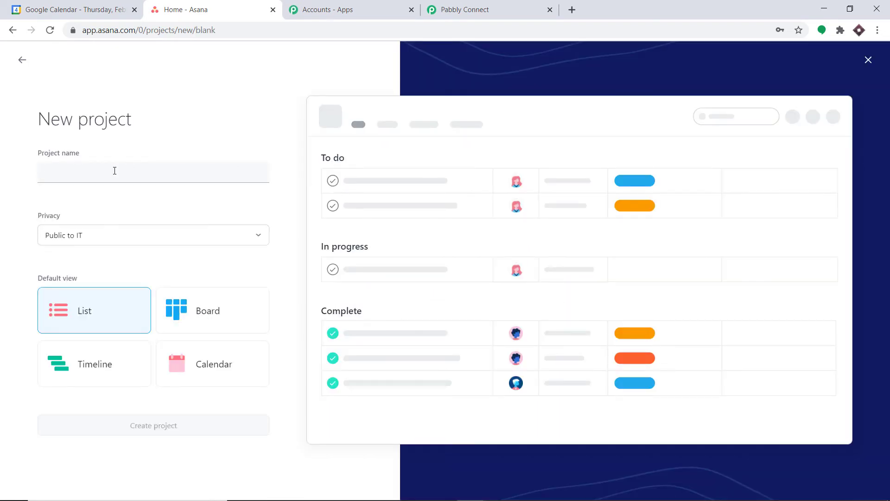
{"action": "type", "text": "G"}
{"action": "key", "text": "BackSpace"}
{"action": "type", "text": "Calenda"}
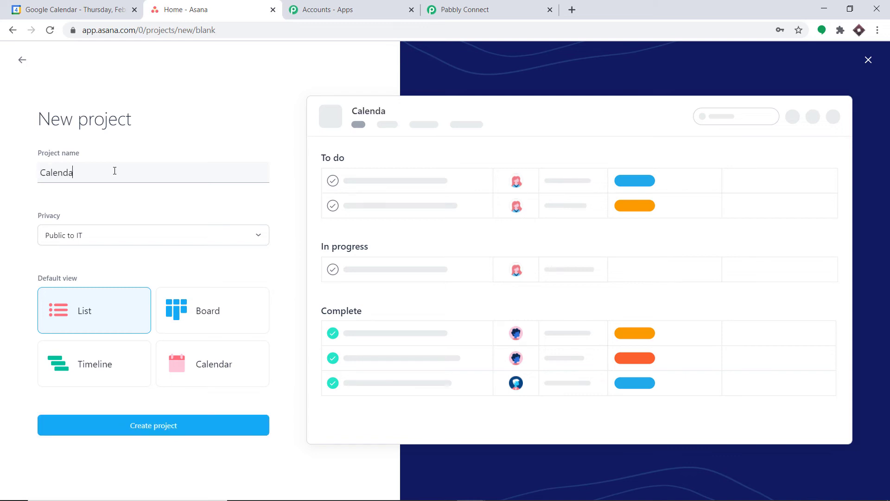
{"action": "type", "text": "r Events"}
{"action": "left_click", "coordinate": [157, 138]}
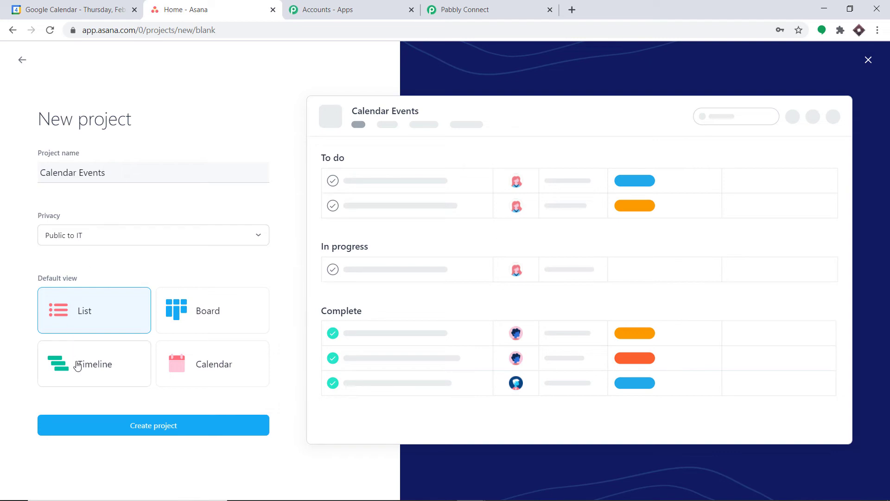
{"action": "left_click", "coordinate": [95, 319]}
{"action": "left_click", "coordinate": [132, 427]}
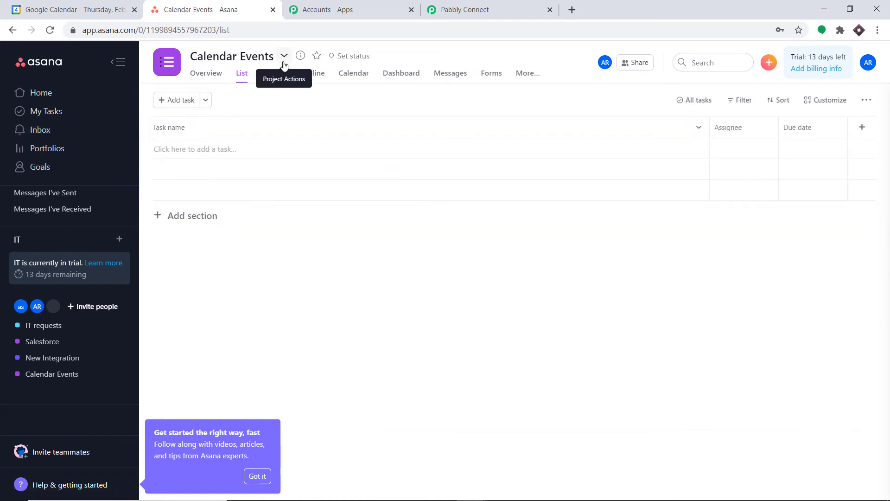
{"action": "left_click", "coordinate": [462, 9]}
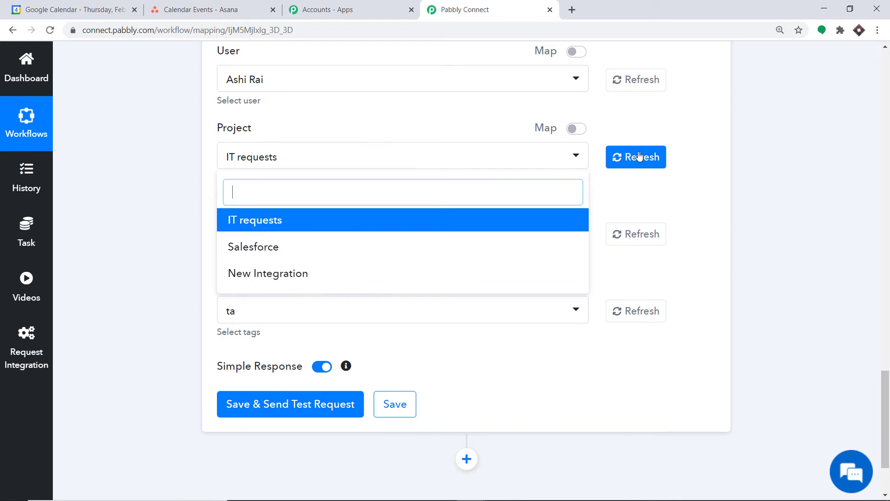
Refresh the Asana projects and select Calendar Events as the task's project.
{"action": "left_click", "coordinate": [640, 156]}
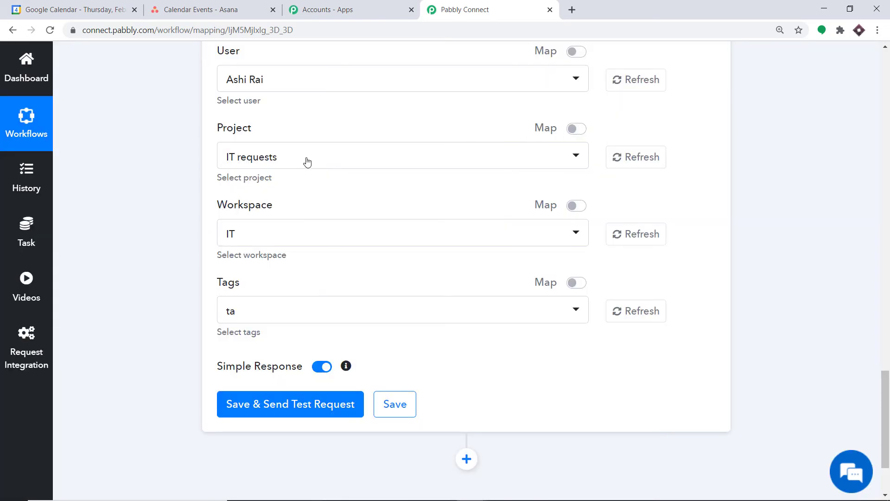
{"action": "left_click", "coordinate": [305, 162]}
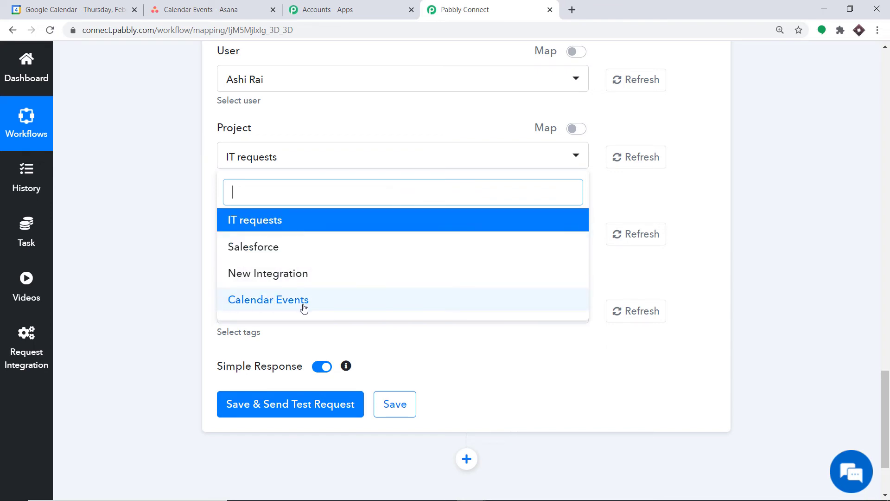
{"action": "left_click", "coordinate": [265, 307]}
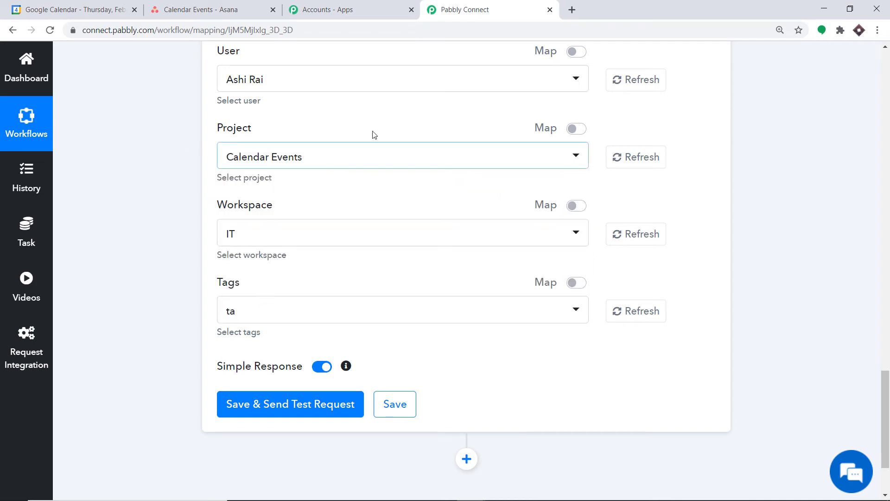
Keep the workspace as IT and the tag as 'ta'.
{"action": "left_click", "coordinate": [268, 239]}
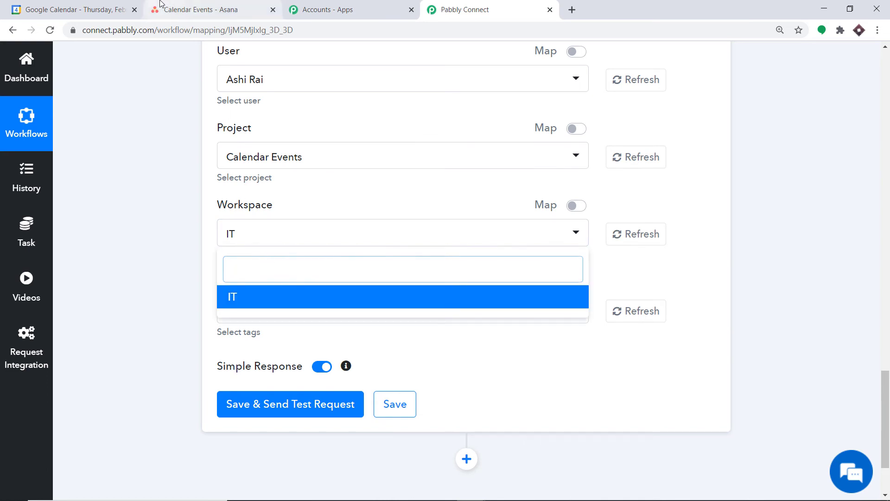
{"action": "left_click", "coordinate": [160, 3]}
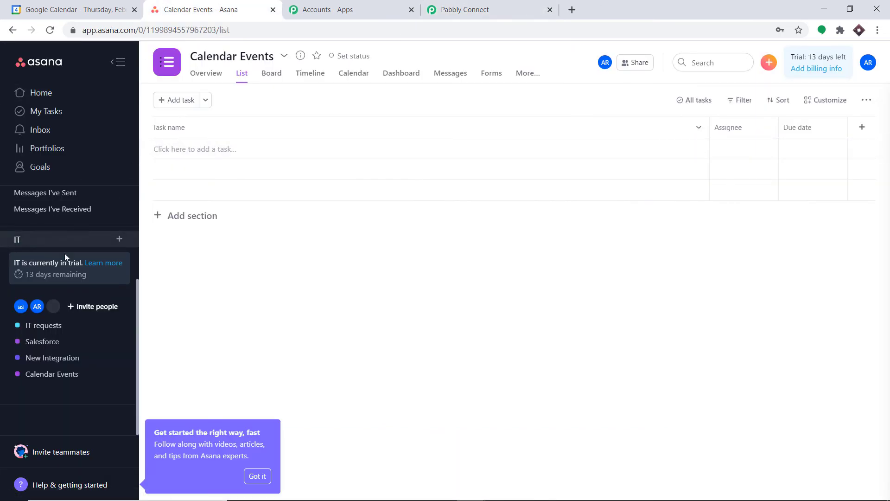
{"action": "left_click", "coordinate": [489, 5]}
{"action": "left_click", "coordinate": [343, 193]}
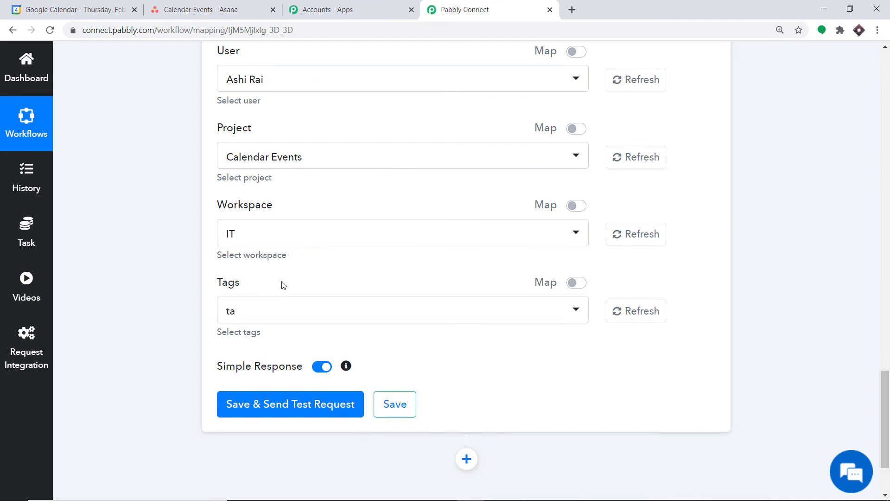
{"action": "left_click", "coordinate": [245, 315]}
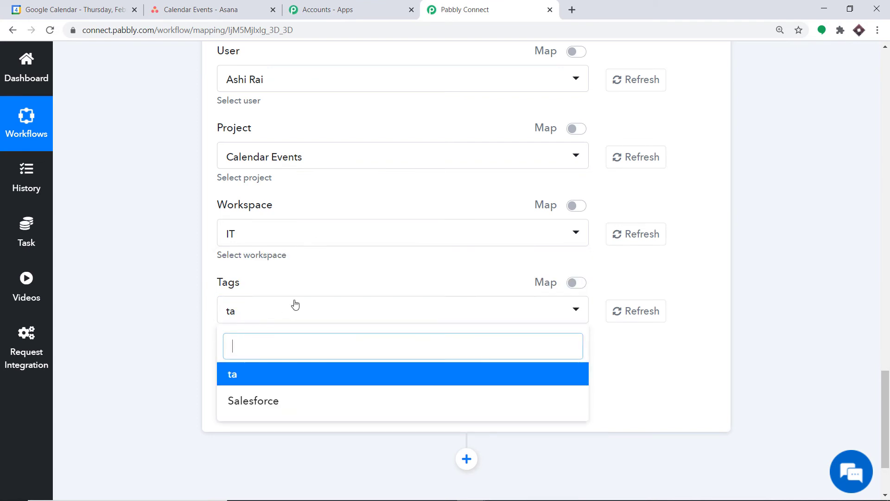
{"action": "left_click", "coordinate": [328, 271]}
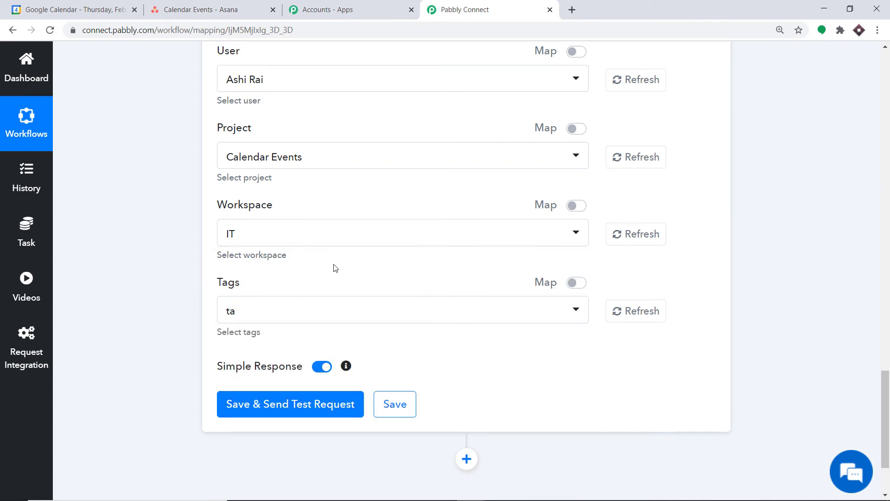
{"action": "scroll", "coordinate": [335, 268], "scroll_direction": "up", "scroll_amount": 10}
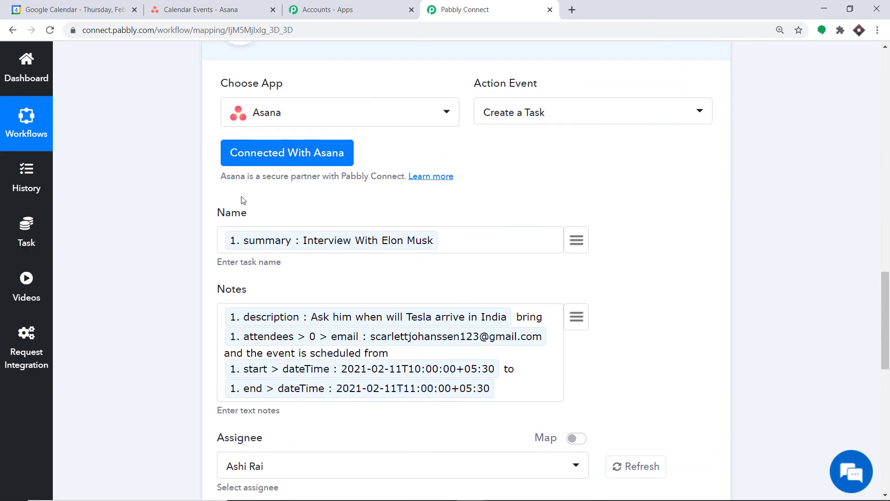
{"action": "scroll", "coordinate": [344, 251], "scroll_direction": "down", "scroll_amount": 1}
{"action": "scroll", "coordinate": [347, 263], "scroll_direction": "down", "scroll_amount": 10}
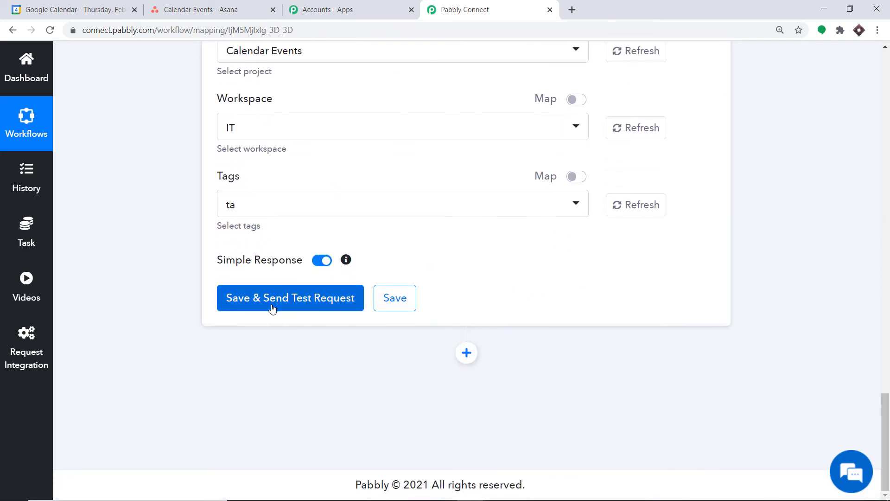
Send the test request and confirm 'Interview With Elon Musk' appears in Asana's Calendar Events project.
{"action": "left_click", "coordinate": [272, 299]}
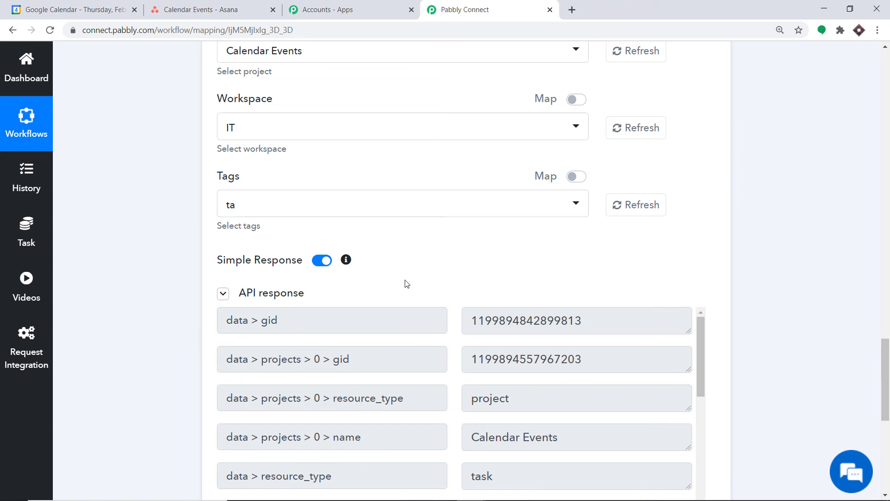
{"action": "scroll", "coordinate": [406, 286], "scroll_direction": "down", "scroll_amount": 3}
{"action": "scroll", "coordinate": [405, 283], "scroll_direction": "down", "scroll_amount": 4}
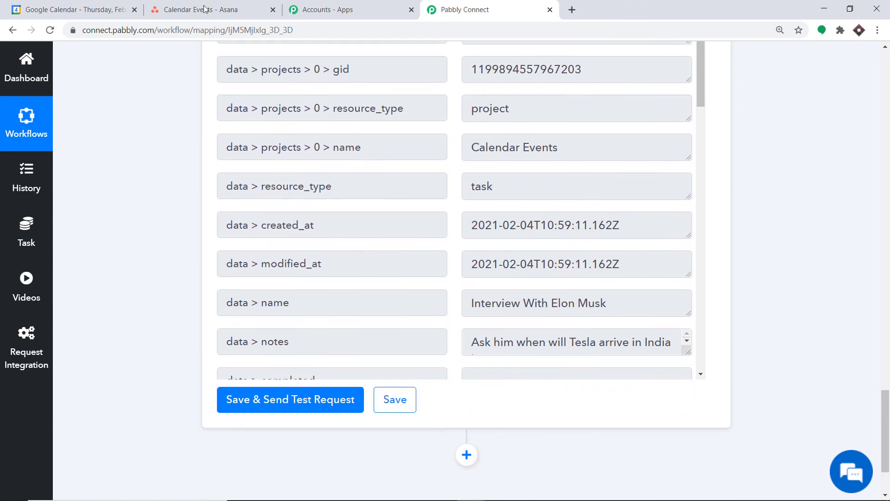
{"action": "left_click", "coordinate": [205, 4]}
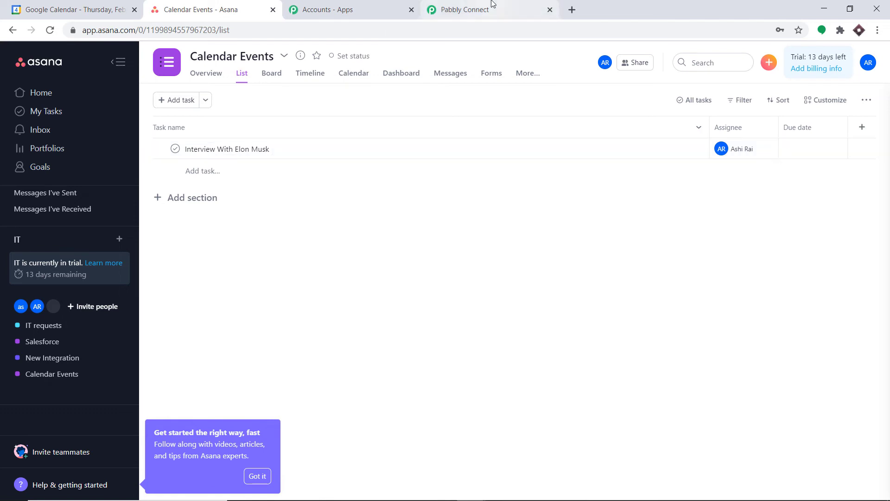
Collapse the Asana Create a Task and Google Calendar New Event steps into summary cards.
{"action": "left_click", "coordinate": [464, 9]}
{"action": "scroll", "coordinate": [716, 234], "scroll_direction": "up", "scroll_amount": 15}
{"action": "scroll", "coordinate": [548, 175], "scroll_direction": "up", "scroll_amount": 3}
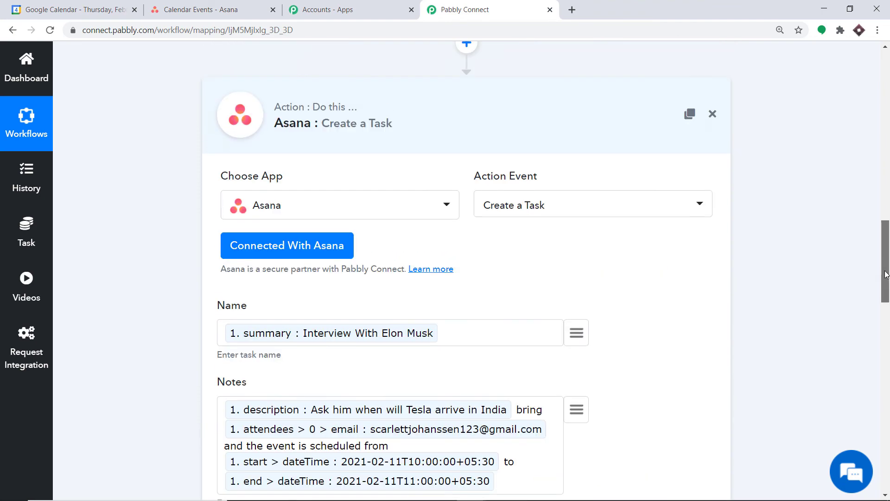
{"action": "left_click", "coordinate": [526, 142]}
{"action": "left_click_drag", "start_coordinate": [889, 263], "coordinate": [888, 160]}
{"action": "left_click", "coordinate": [418, 154]}
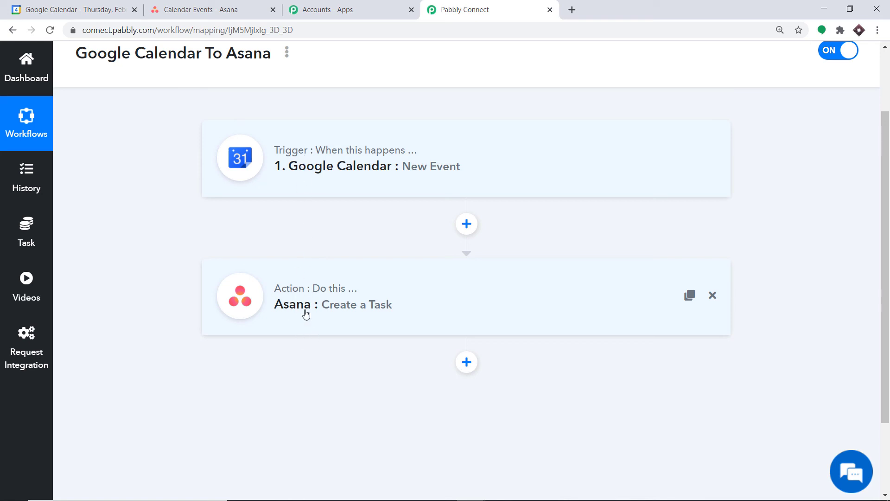
{"action": "left_click", "coordinate": [121, 9]}
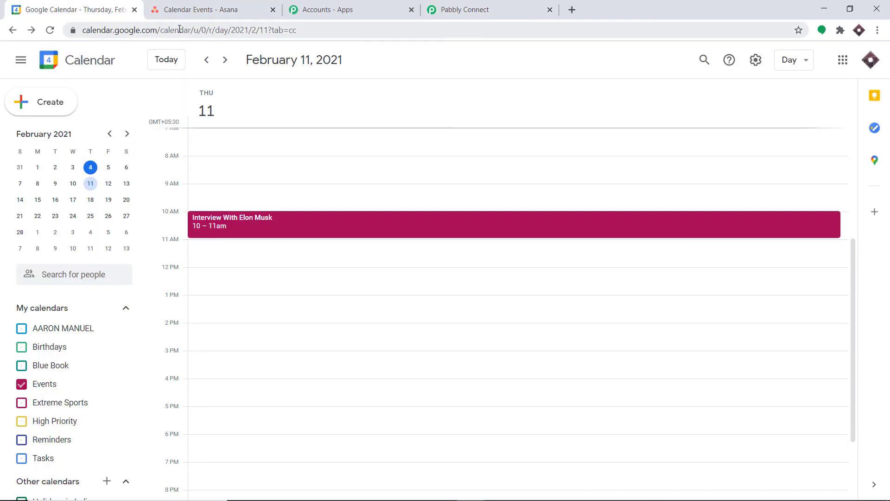
Start a February 13 event titled 'Interview with Neil Degrass Tyson'.
{"action": "left_click", "coordinate": [126, 186]}
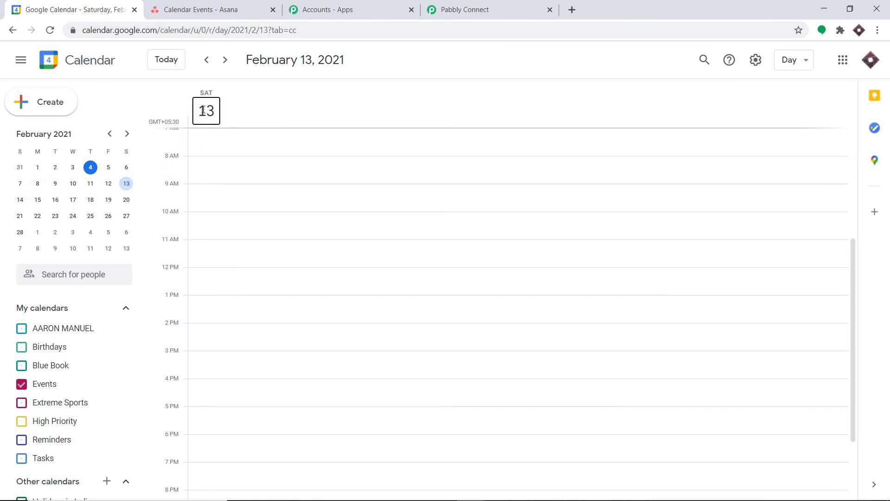
{"action": "left_click", "coordinate": [204, 109]}
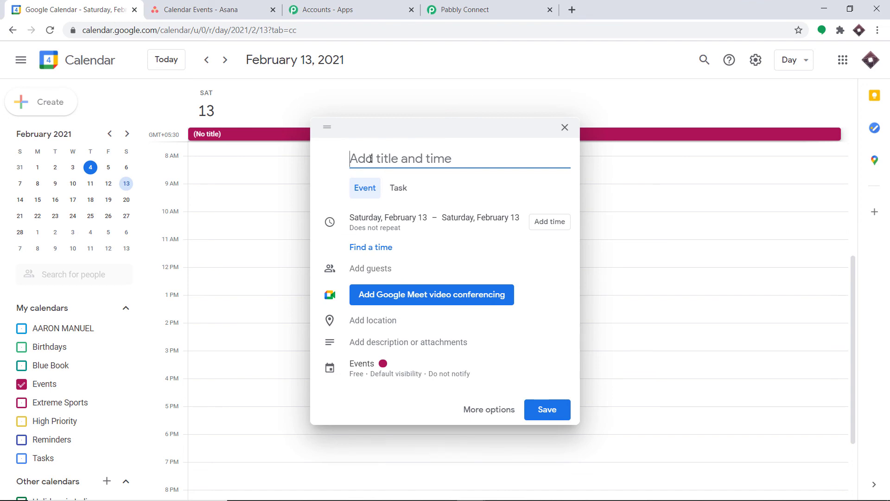
{"action": "type", "text": "Intervie"}
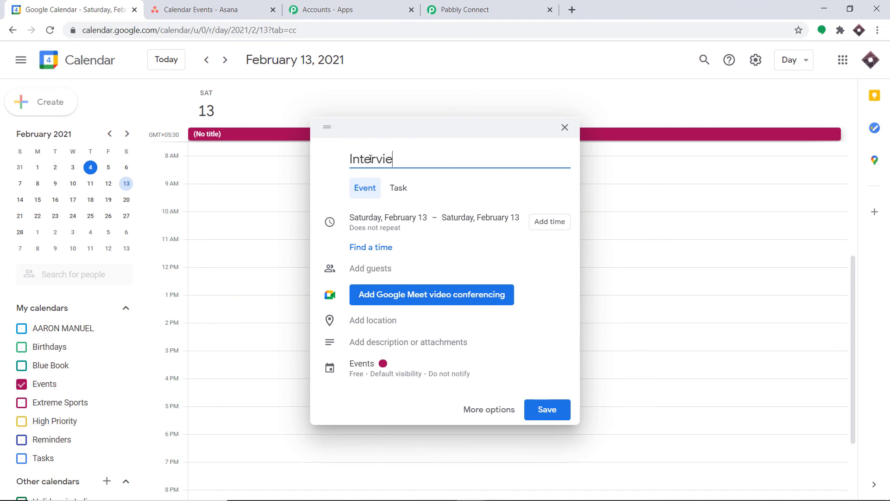
{"action": "type", "text": "w with Neil De"}
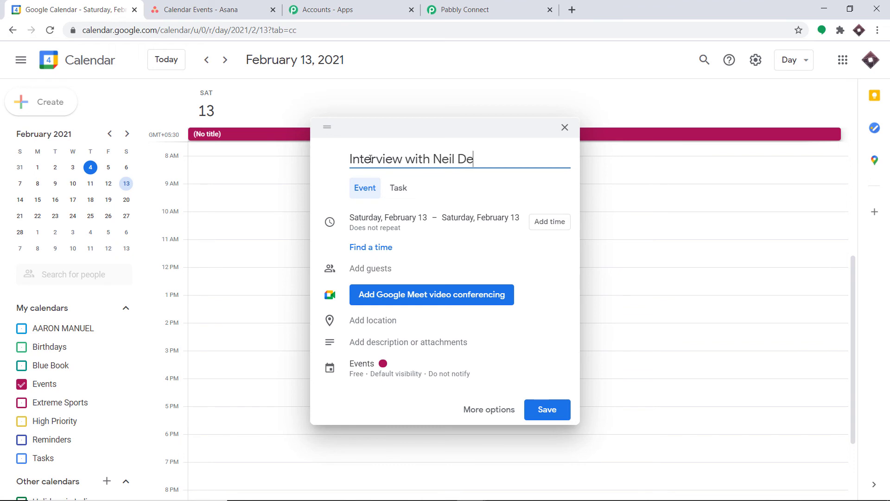
{"action": "type", "text": "grass Tyson"}
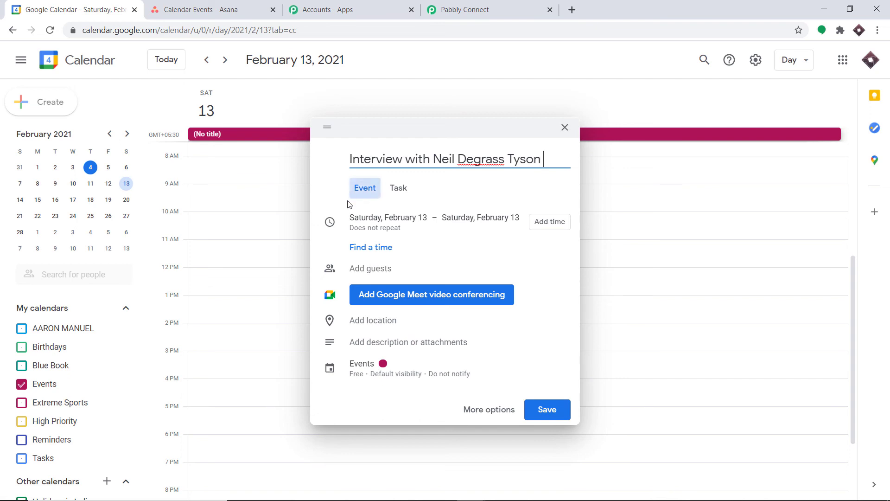
Make the event timed instead of all day, running 5:00pm to 6:00pm.
{"action": "left_click", "coordinate": [408, 219]}
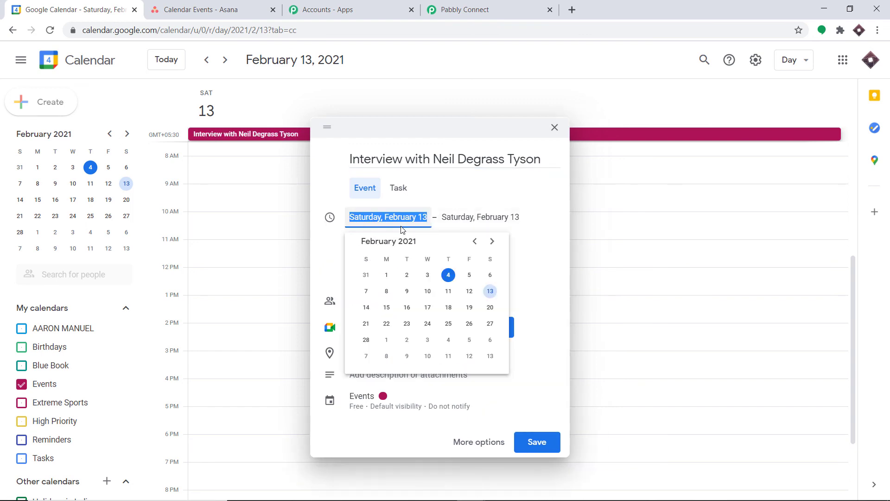
{"action": "left_click", "coordinate": [474, 203]}
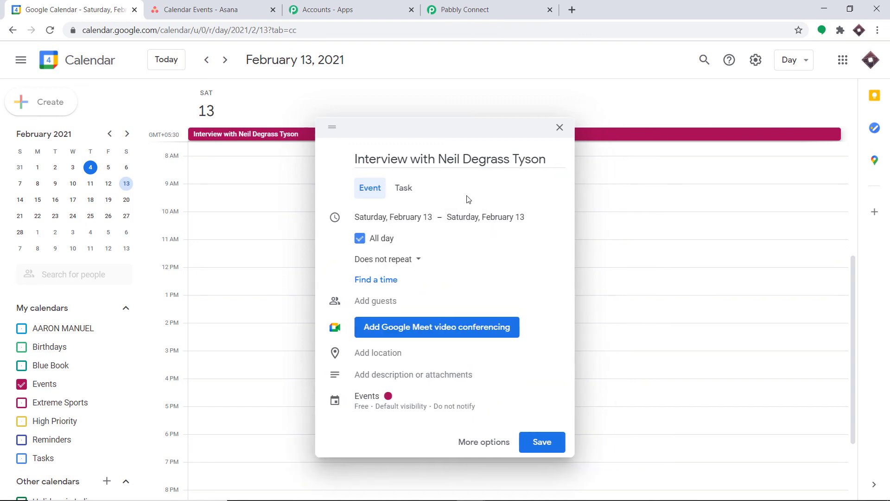
{"action": "left_click", "coordinate": [463, 221]}
{"action": "left_click", "coordinate": [415, 235]}
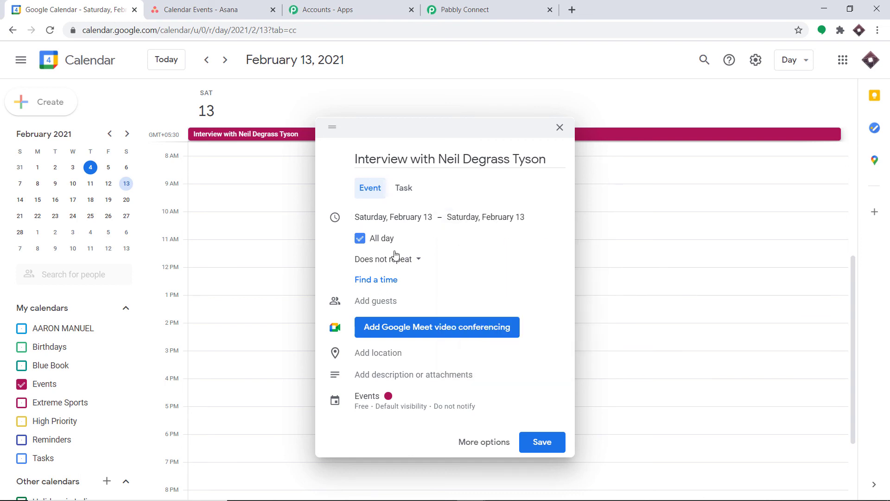
{"action": "left_click", "coordinate": [360, 239]}
{"action": "left_click", "coordinate": [462, 216]}
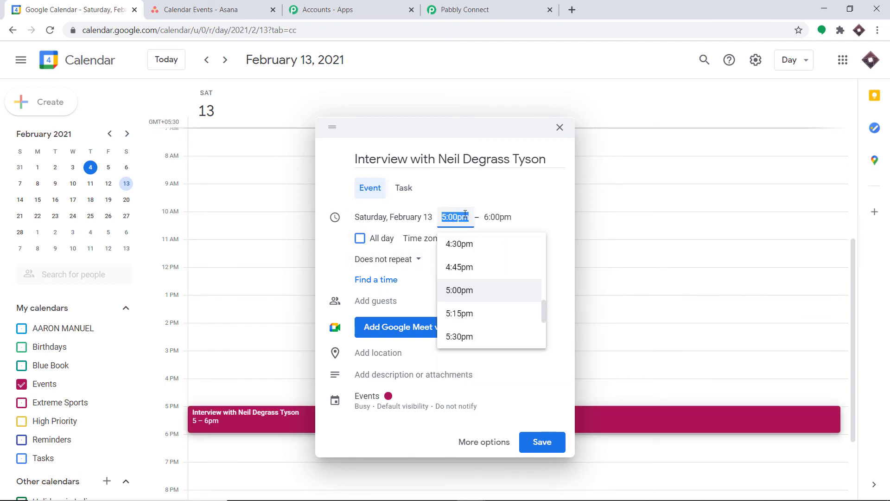
{"action": "left_click", "coordinate": [533, 202]}
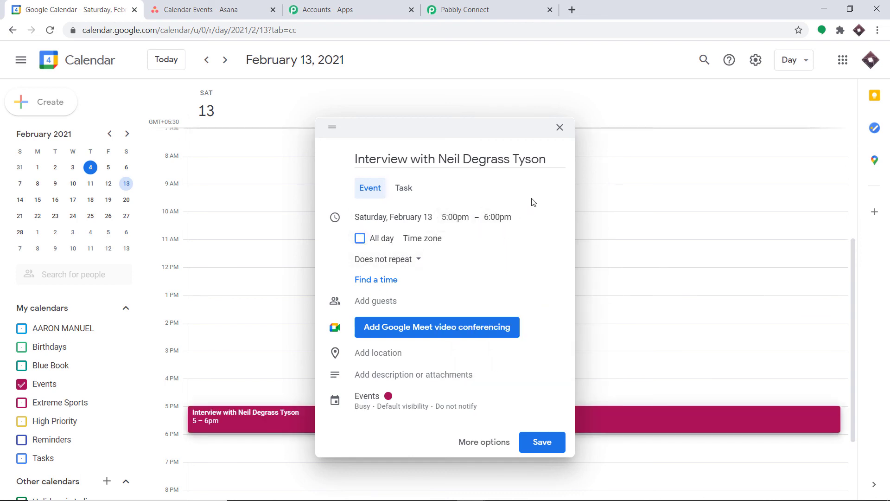
Add a guest's e-mail address and the description 'Ask him about the Universe'.
{"action": "left_click", "coordinate": [367, 299]}
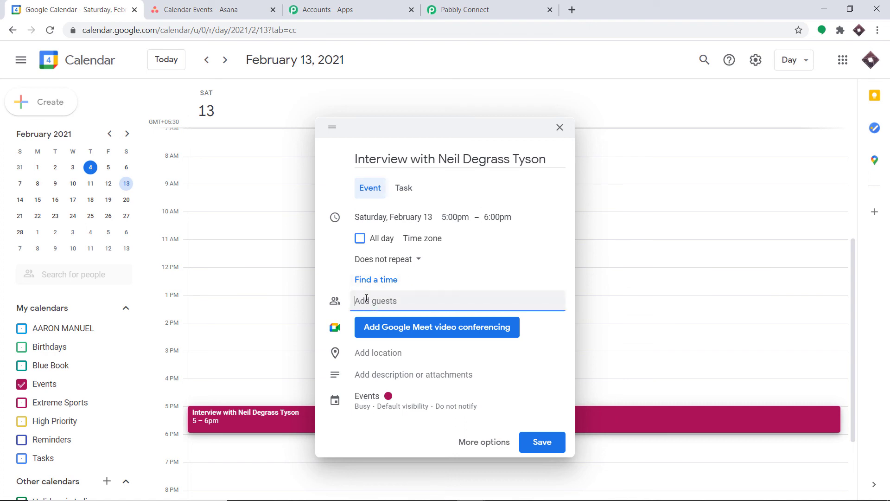
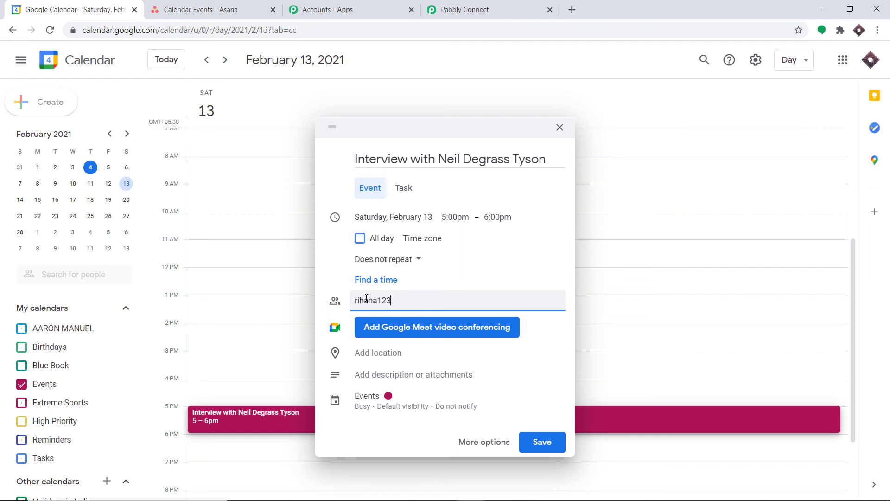
{"action": "left_click", "coordinate": [381, 374]}
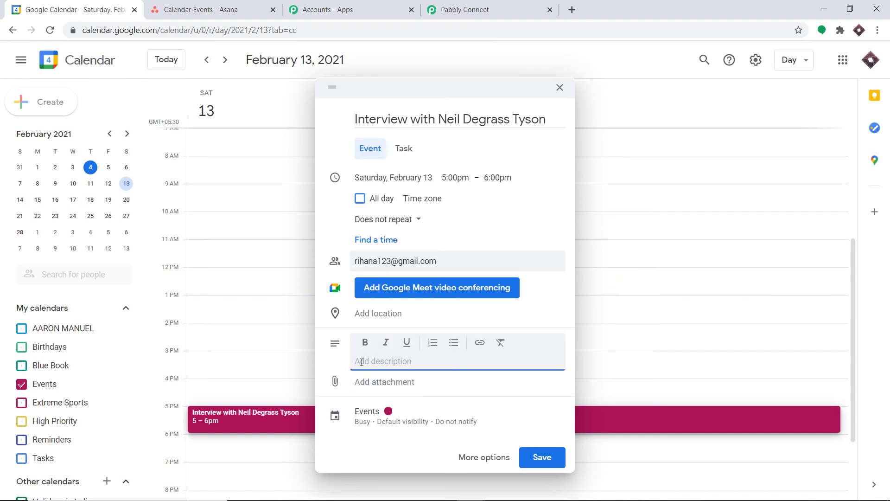
{"action": "type", "text": "Ask him about the Universe"}
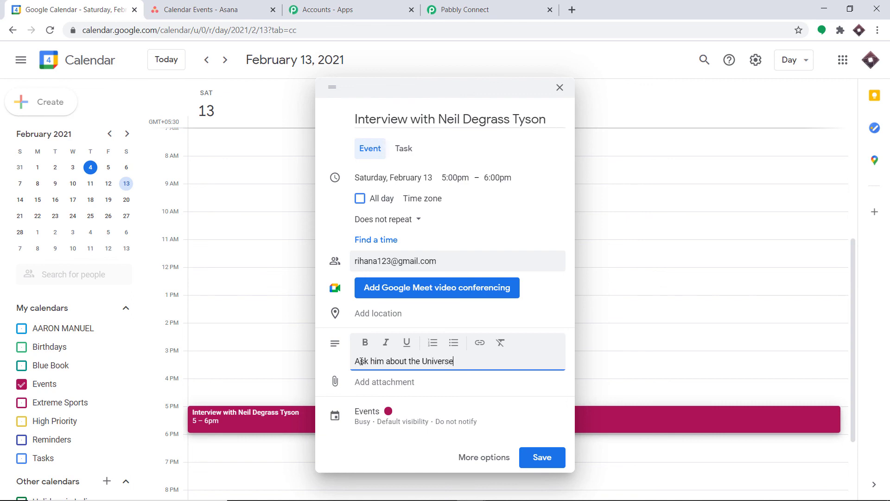
Save the event without sending invitations to guests.
{"action": "left_click", "coordinate": [546, 459]}
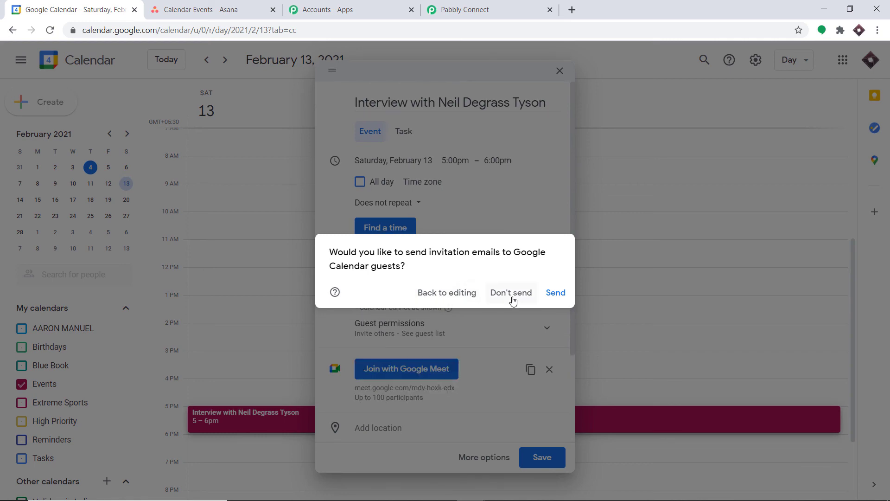
{"action": "left_click", "coordinate": [512, 296]}
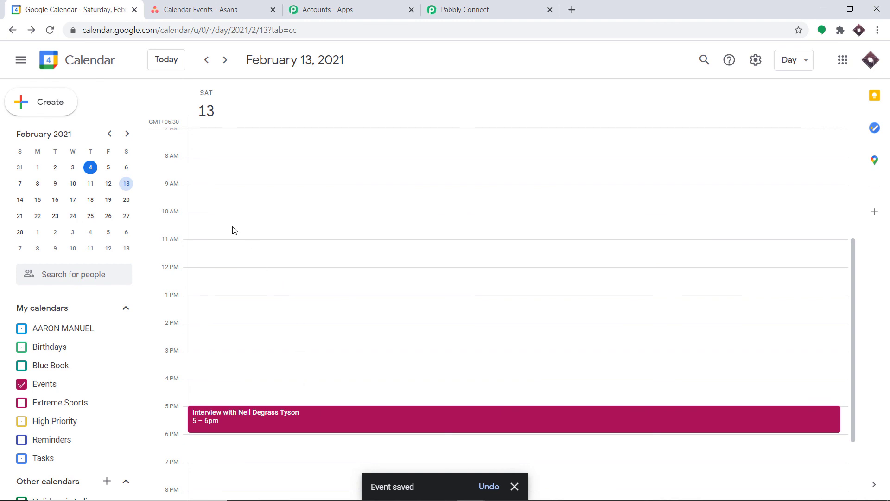
{"action": "left_click", "coordinate": [163, 5]}
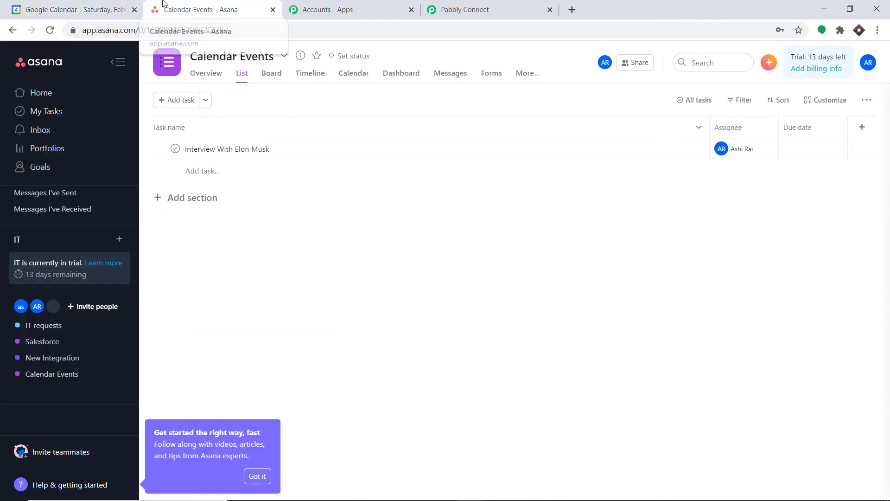
Reload the Calendar Events project and open the 'Interview with Neil Degrass Tyson' task.
{"action": "left_click", "coordinate": [49, 31]}
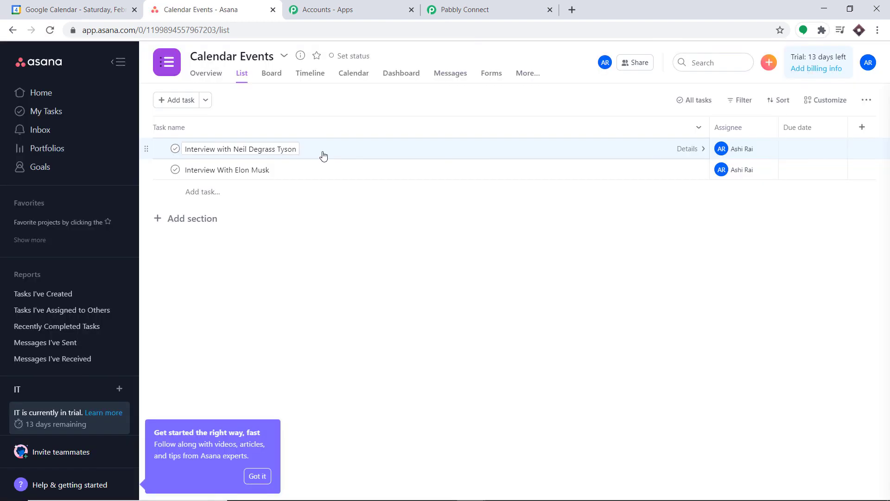
{"action": "left_click", "coordinate": [323, 156]}
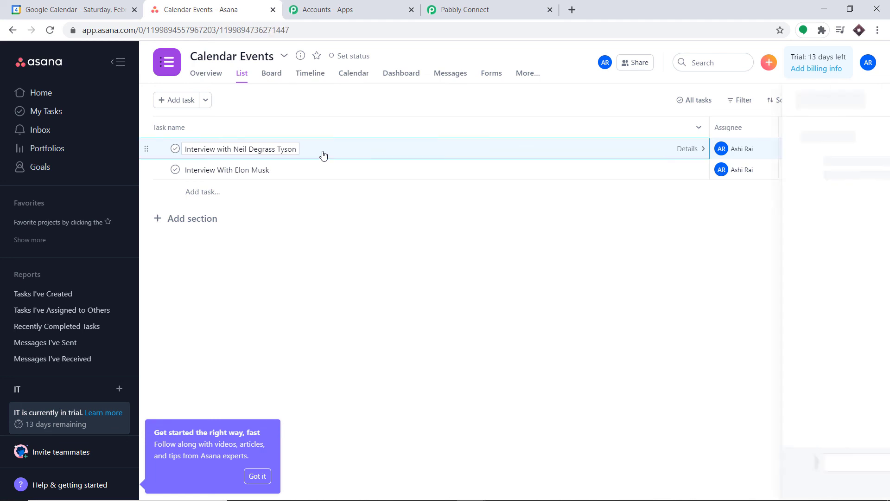